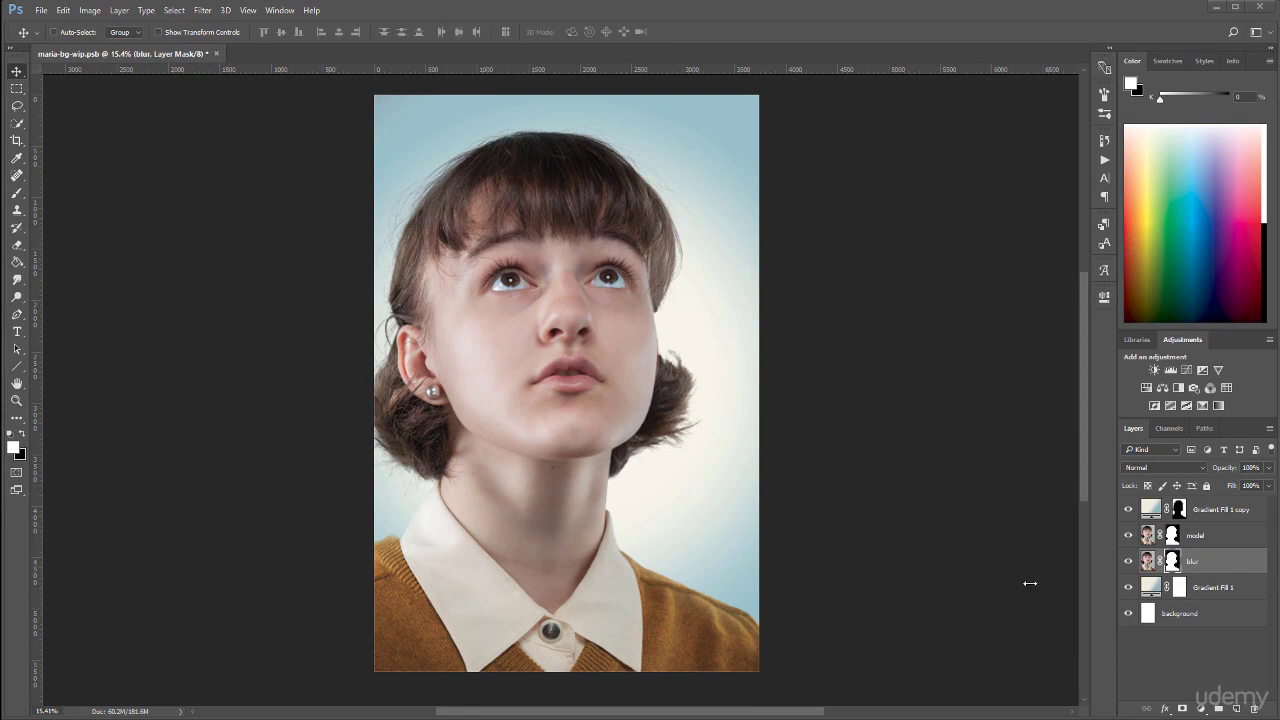
Group the model and blur layers, name the group "model", and toggle its visibility to check its contents
click(1230, 544)
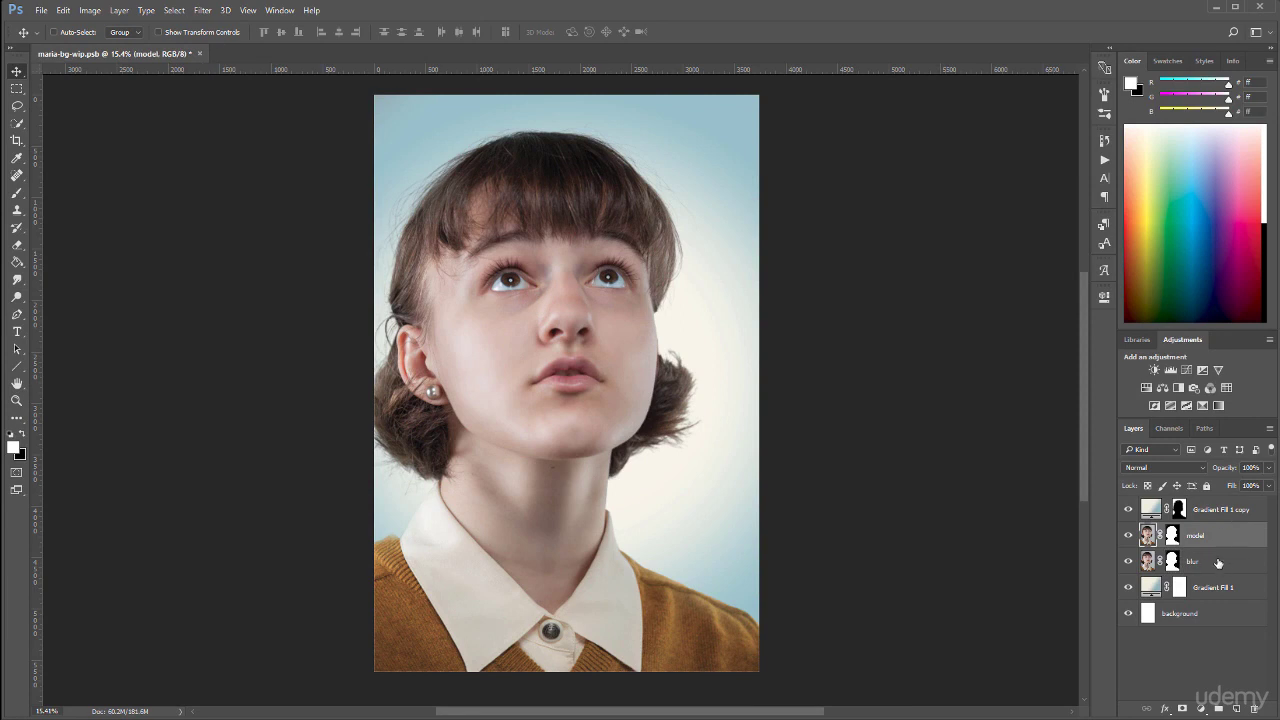
shift+click(1218, 563)
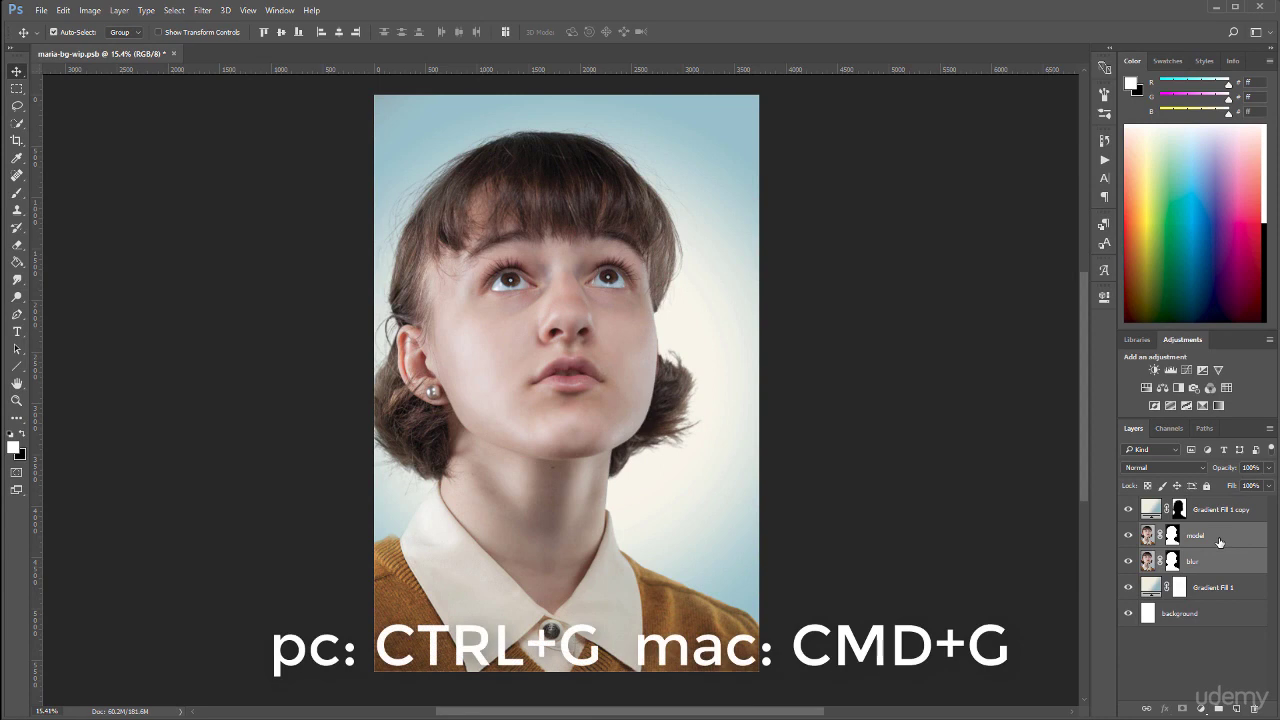
key(ctrl+g)
double_click(1186, 531)
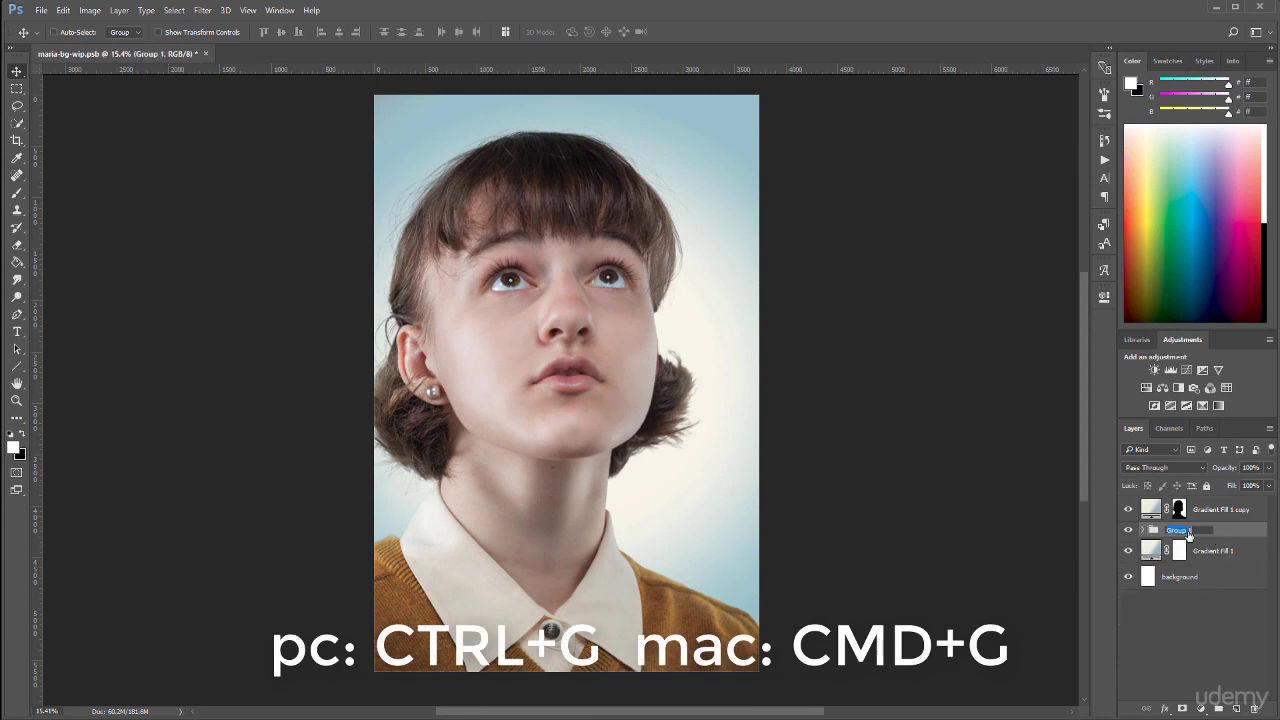
text(model)
key(Return)
click(1129, 530)
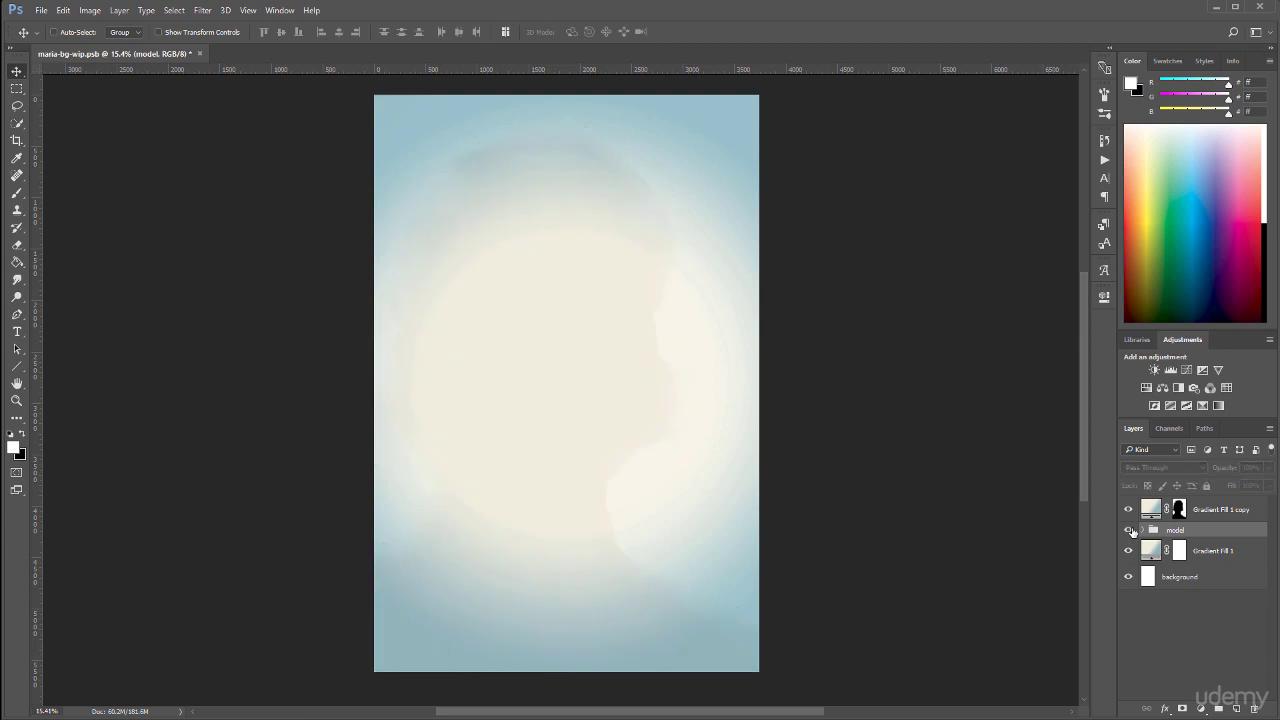
click(1130, 530)
click(1130, 530)
click(1130, 530)
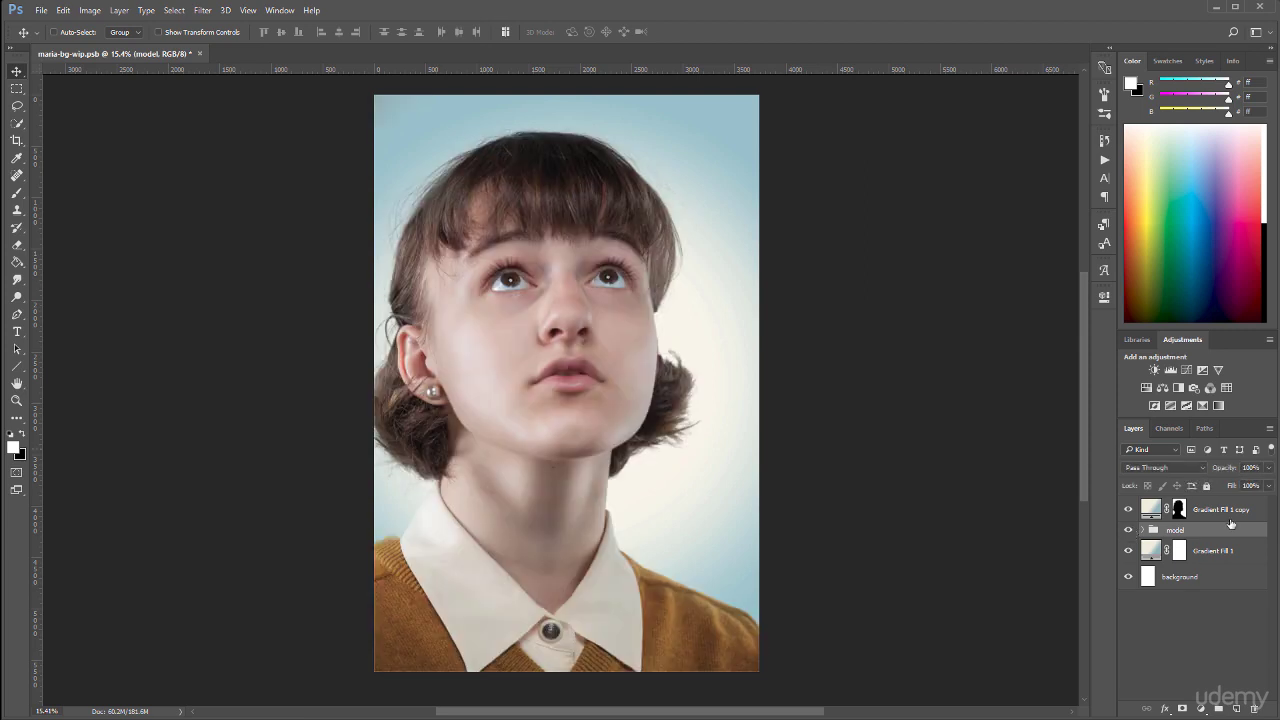
Add a Curves adjustment layer above the model group and clip it to that group
click(1202, 709)
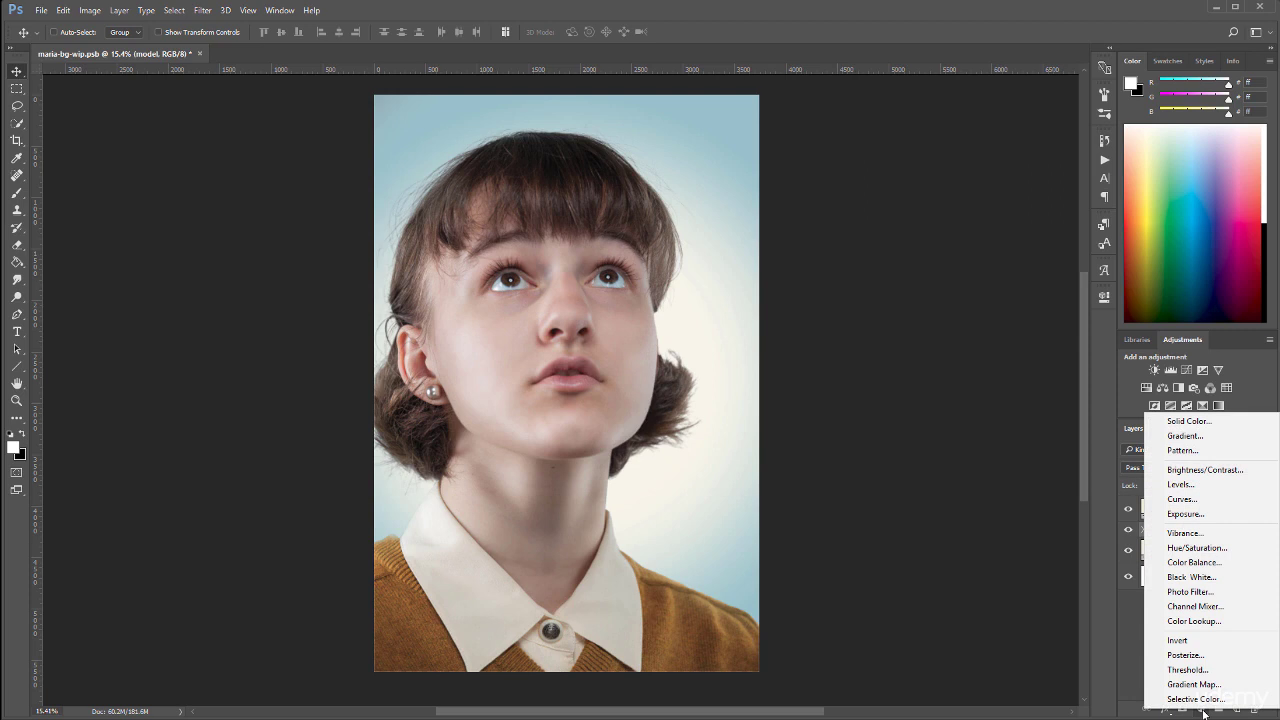
click(1183, 499)
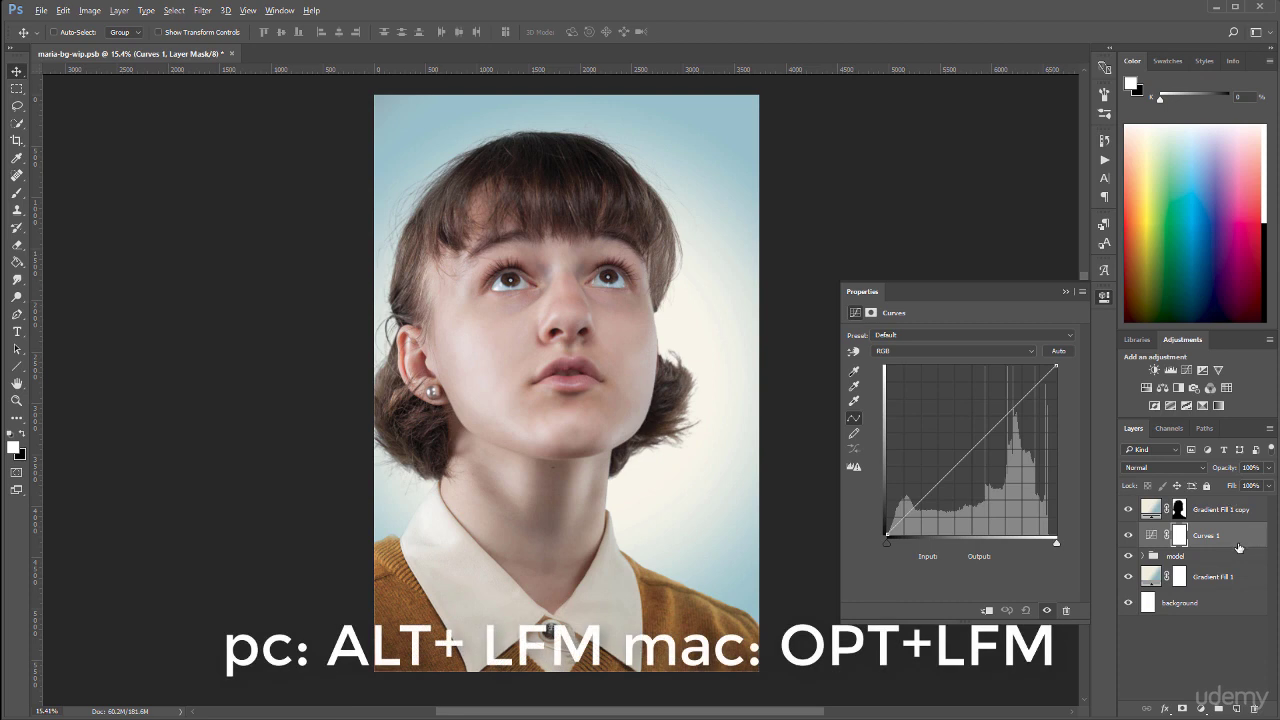
alt+click(1244, 543)
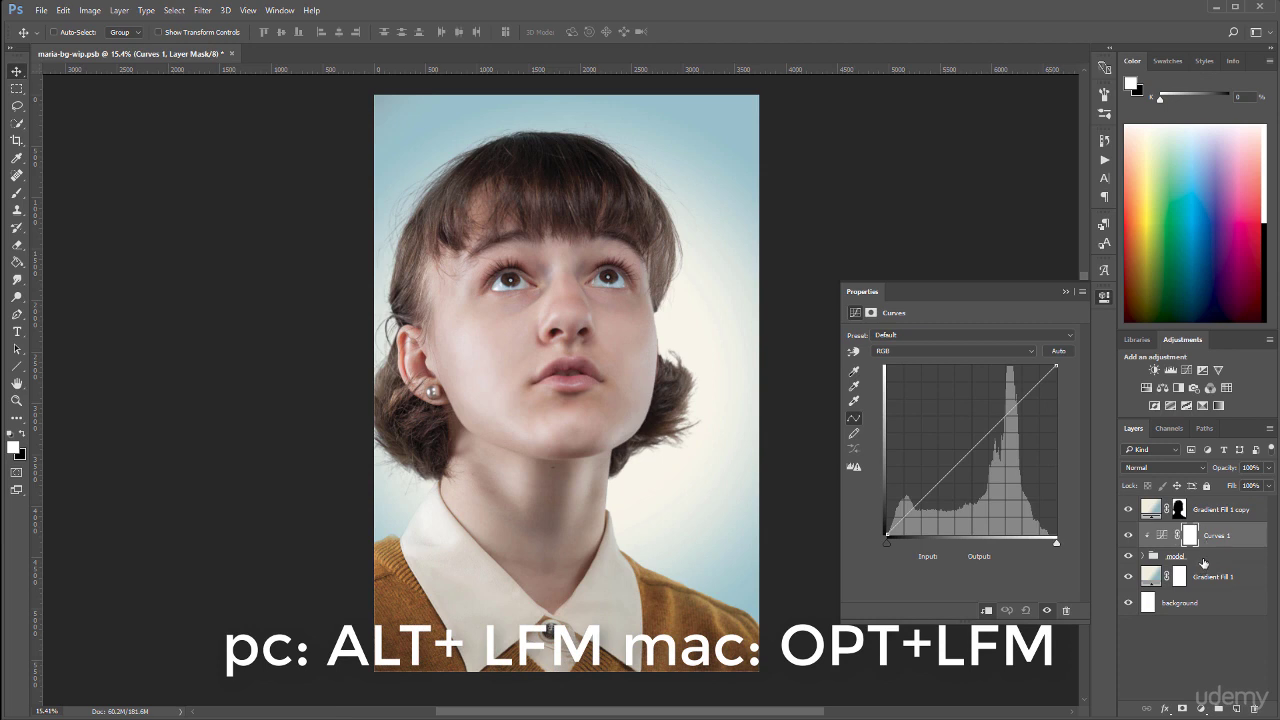
Rename the clipped Curves layer "color" and set its blend mode to Color
double_click(1214, 538)
text(color)
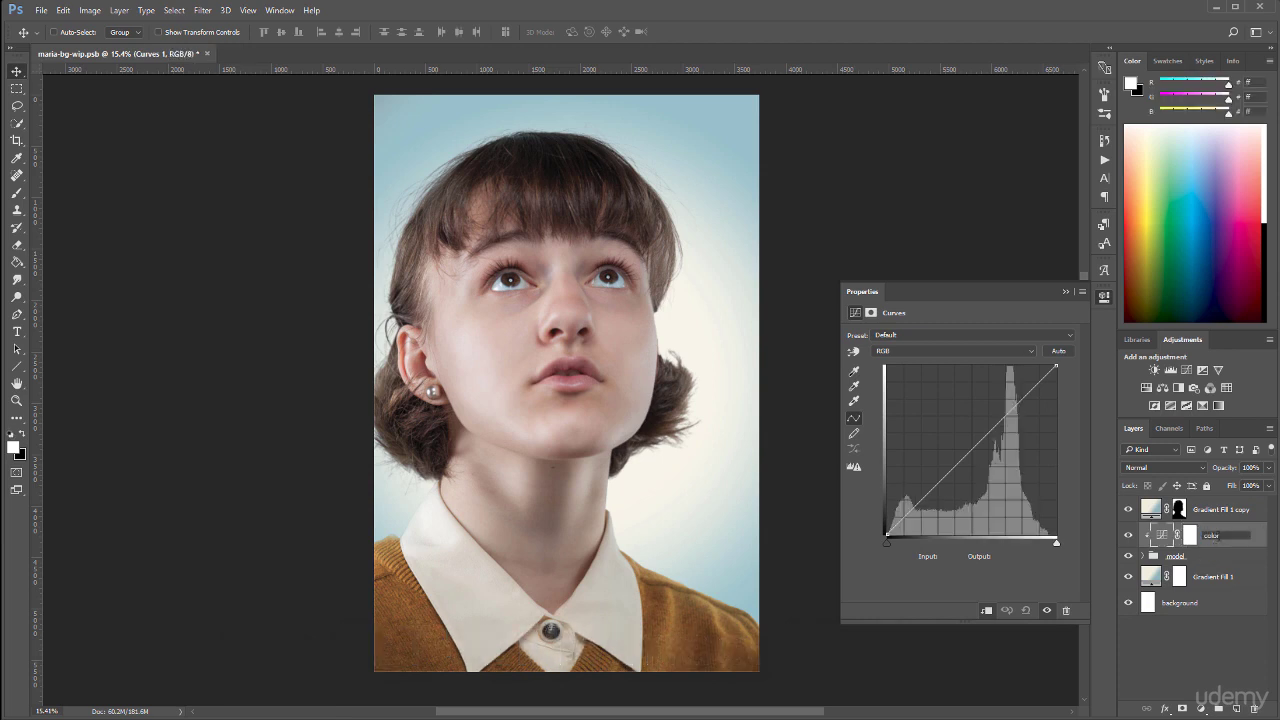
key(Return)
click(1203, 468)
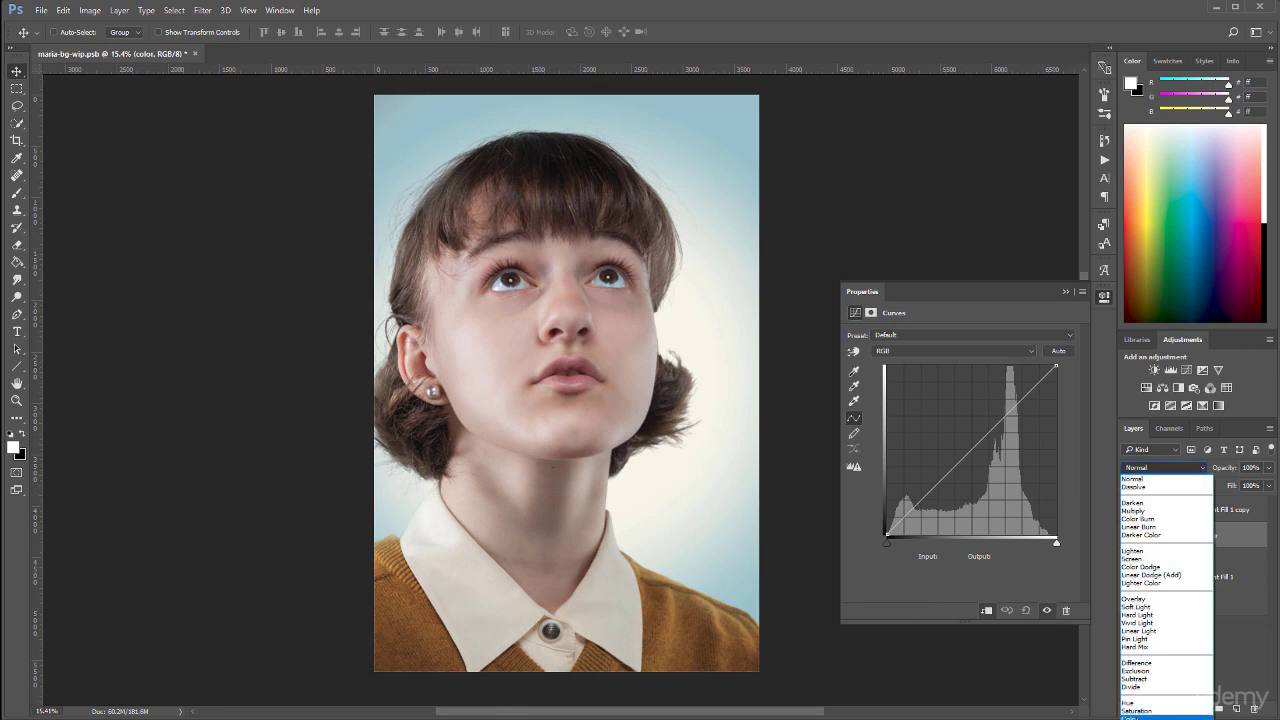
click(1131, 717)
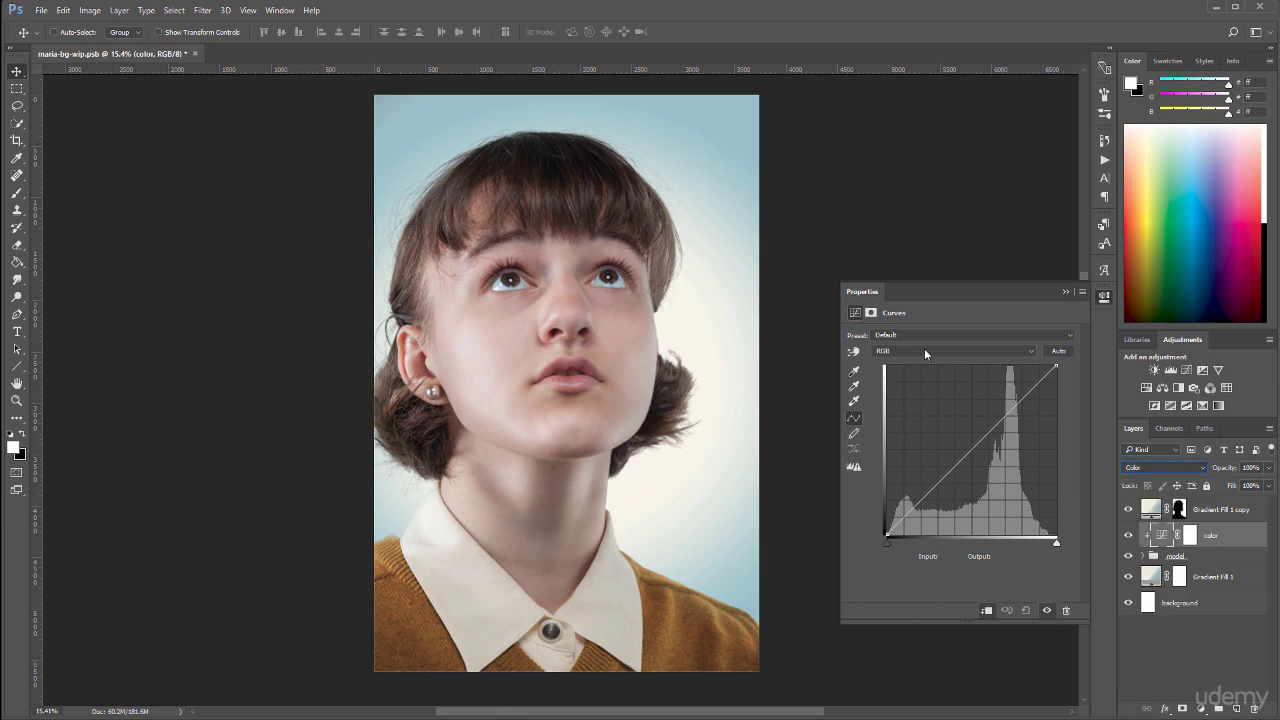
On the color layer's Blue curve, place a midtone point at input 121, output 125 and raise the black point to output 3
click(955, 349)
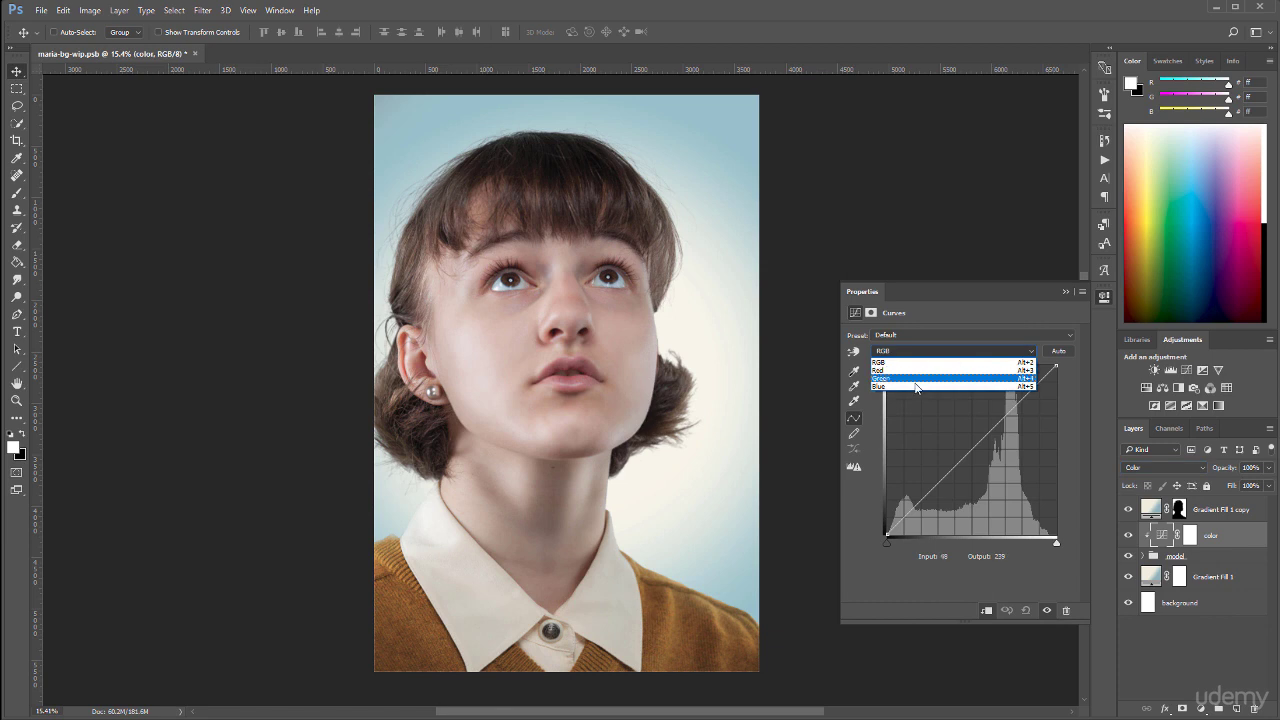
click(935, 390)
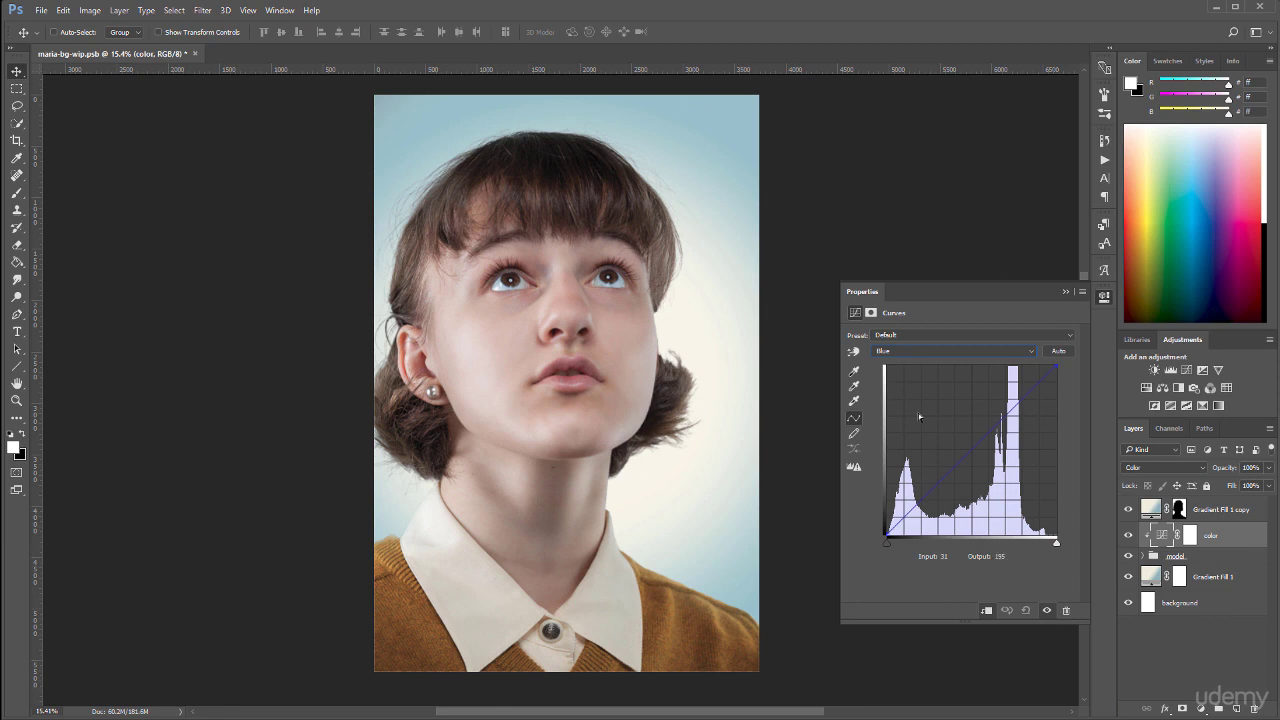
click(968, 457)
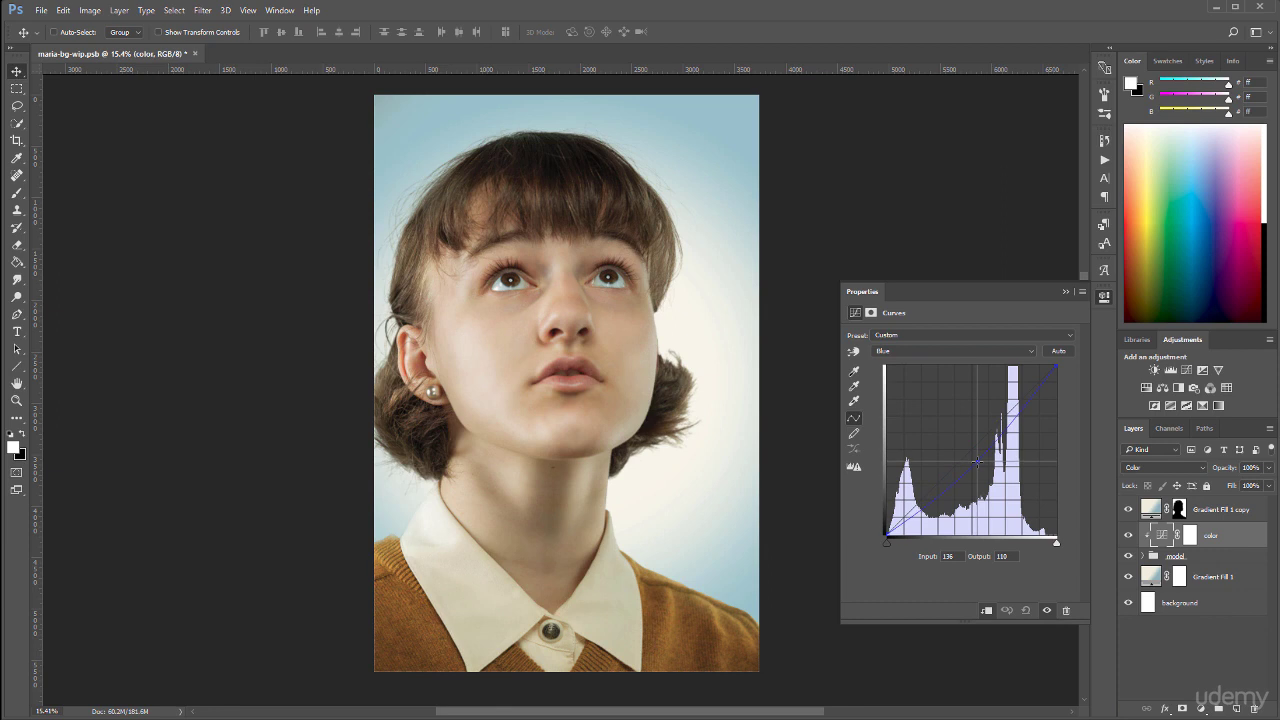
drag(968, 457, 968, 452)
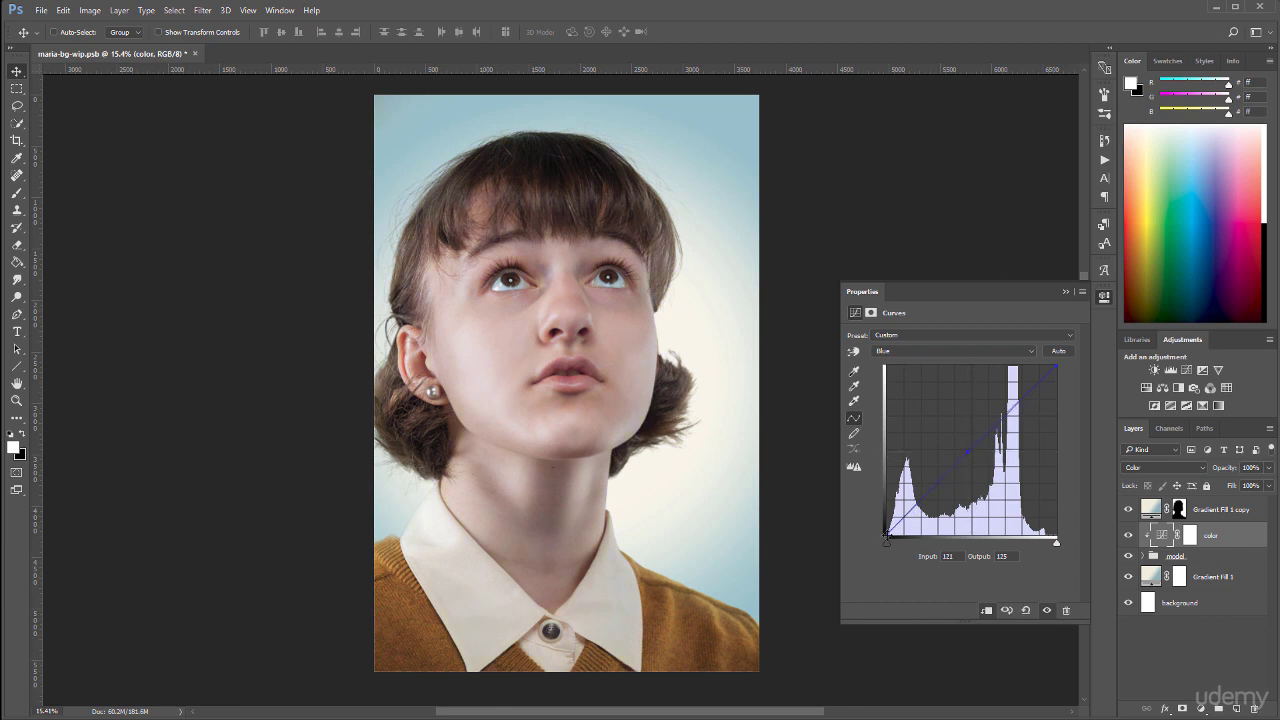
drag(886, 537, 886, 537)
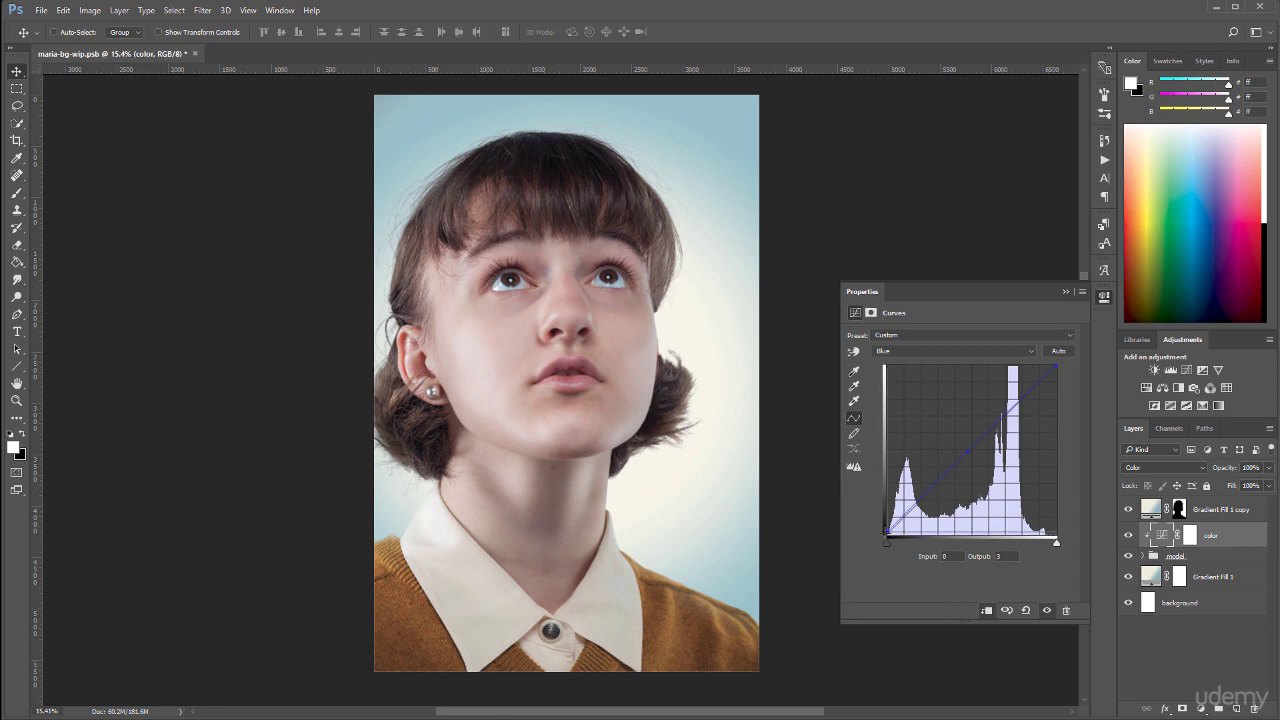
Lower the color layer's Red curve slightly in the midtones, then close the curve settings
click(939, 350)
click(939, 372)
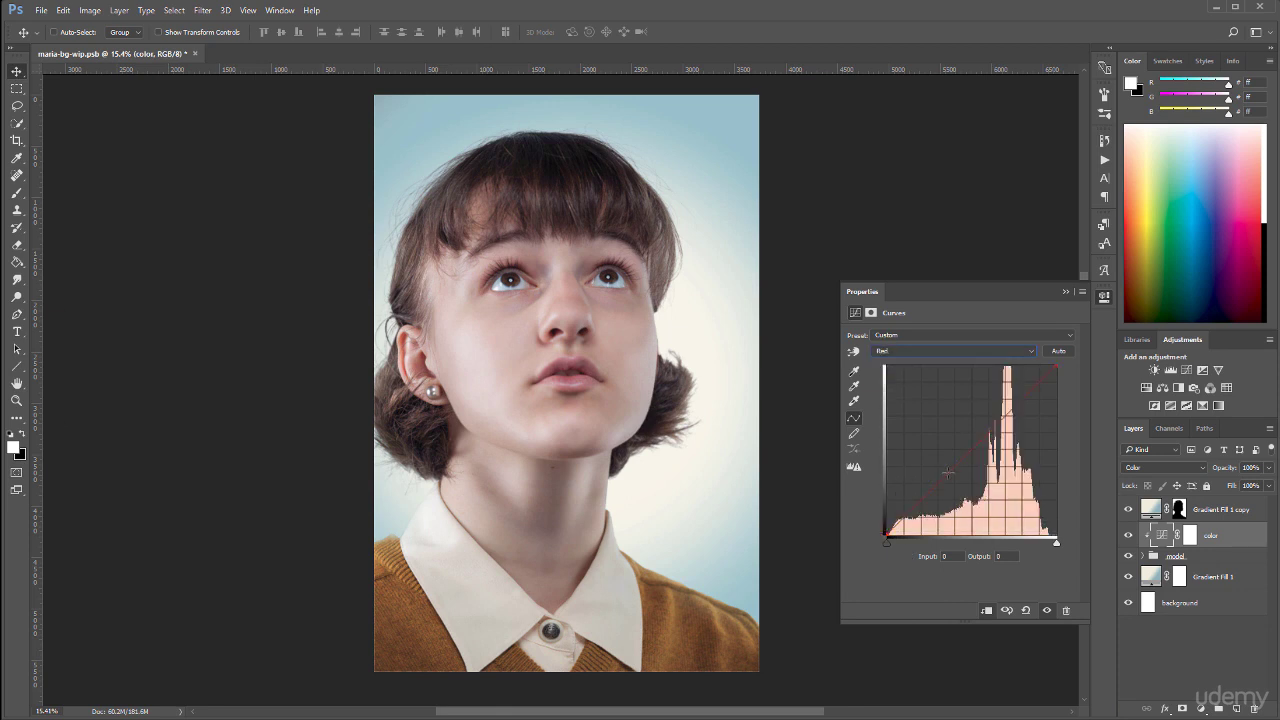
click(952, 475)
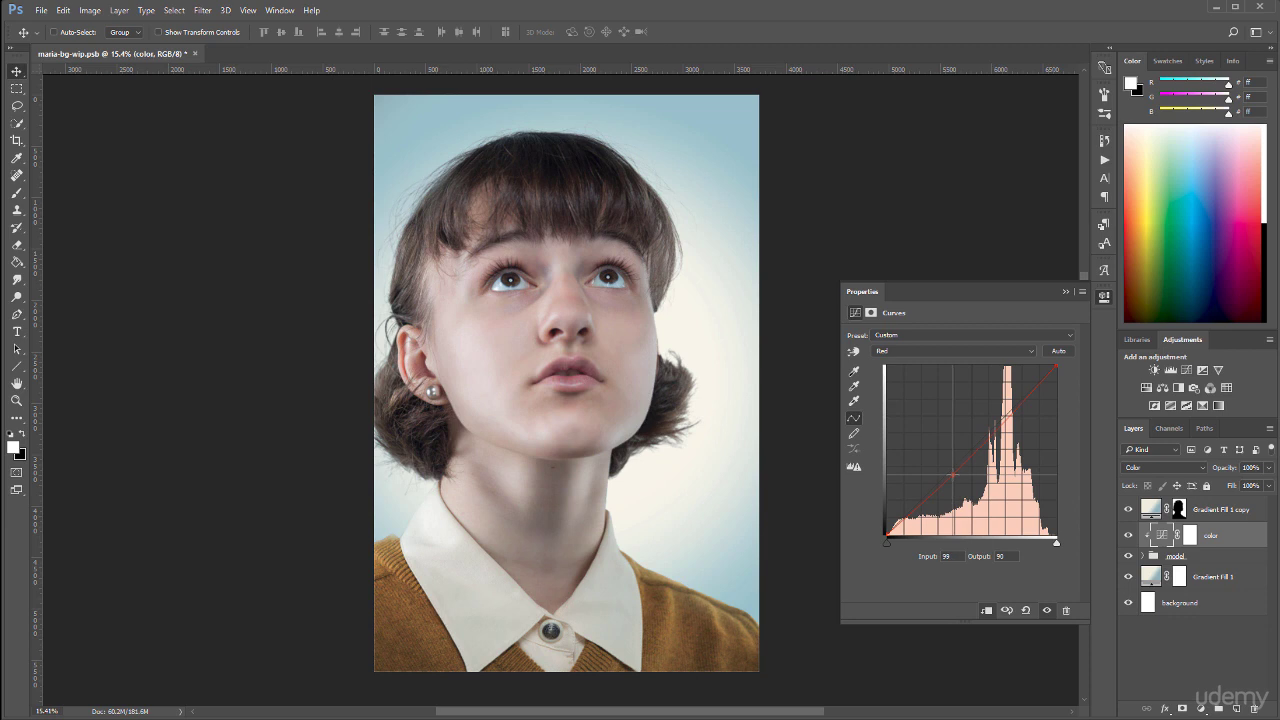
drag(952, 475, 950, 475)
click(1104, 296)
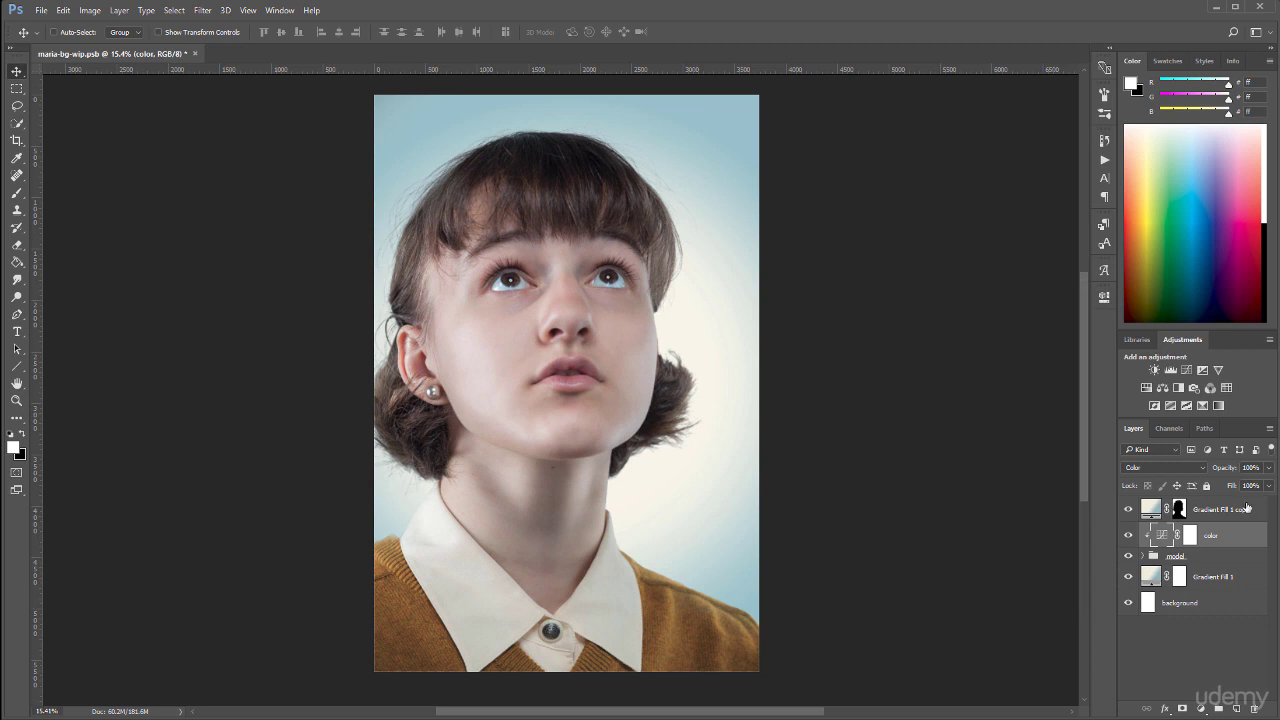
Add a Curves adjustment layer above Gradient Fill 1 copy
click(1240, 510)
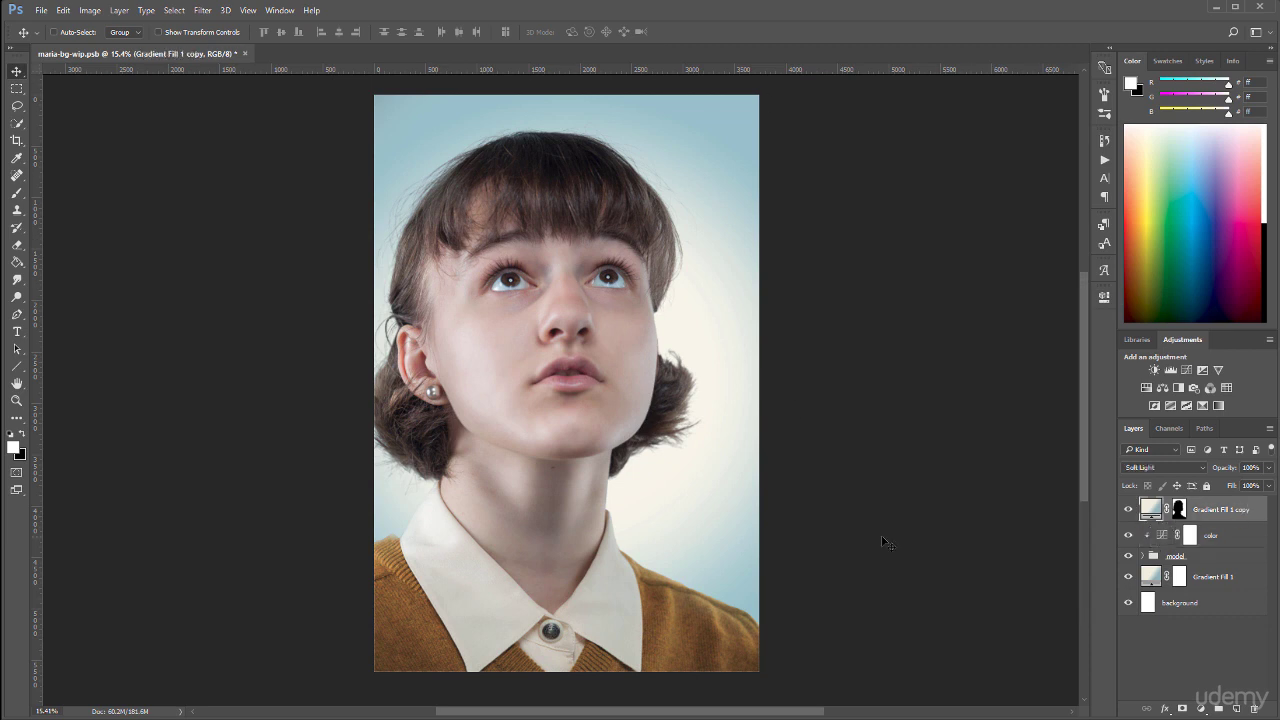
click(1201, 709)
click(1189, 498)
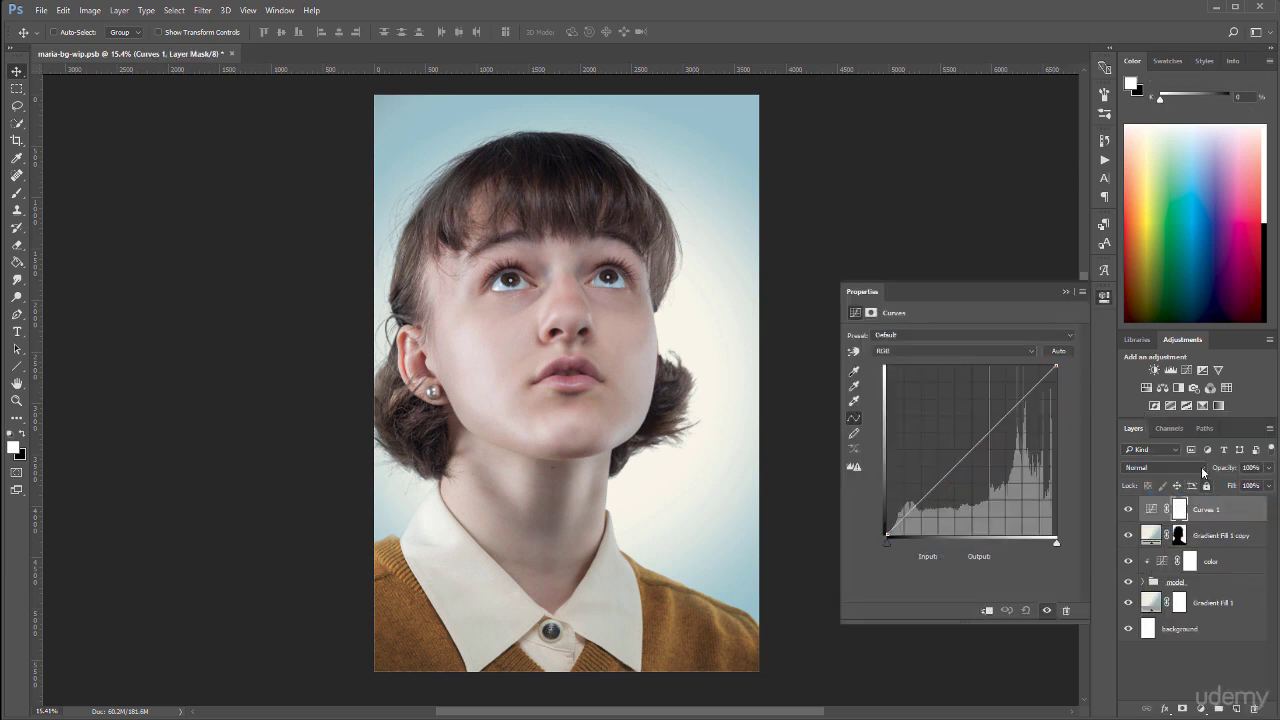
Set the new top Curves layer's blend mode to Color and rename it "over color"
click(1201, 467)
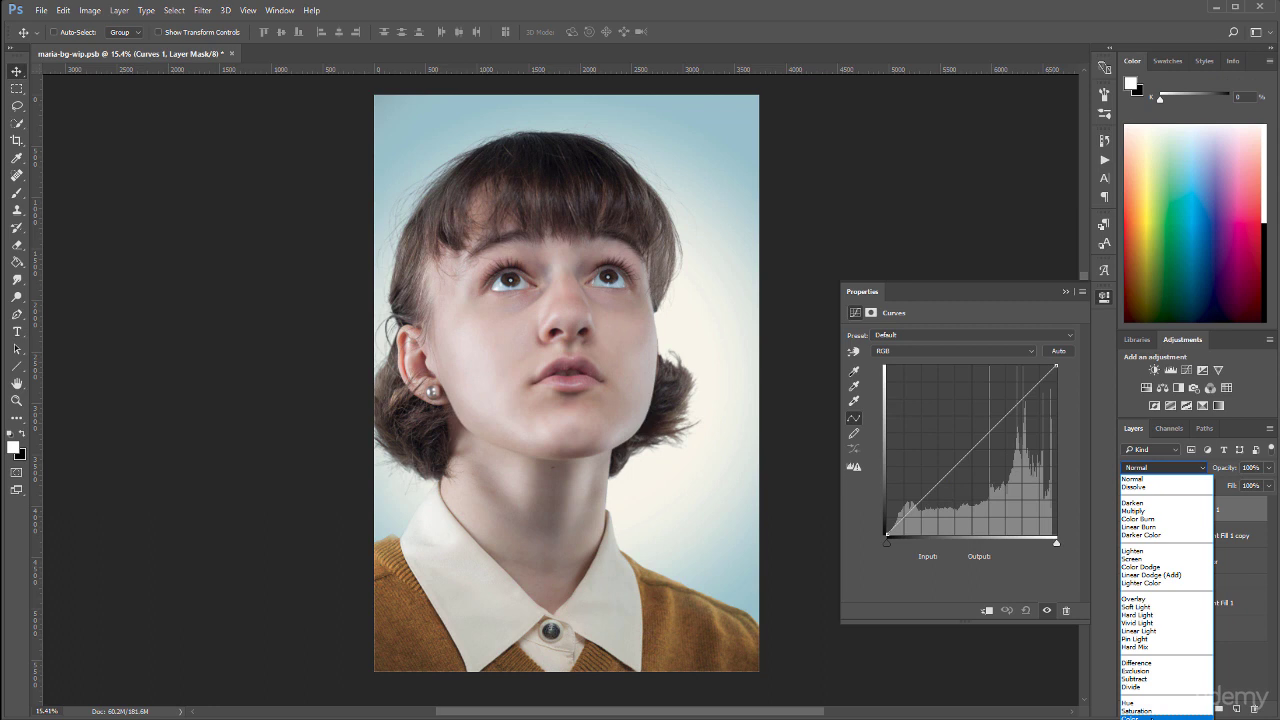
click(1140, 716)
double_click(1207, 511)
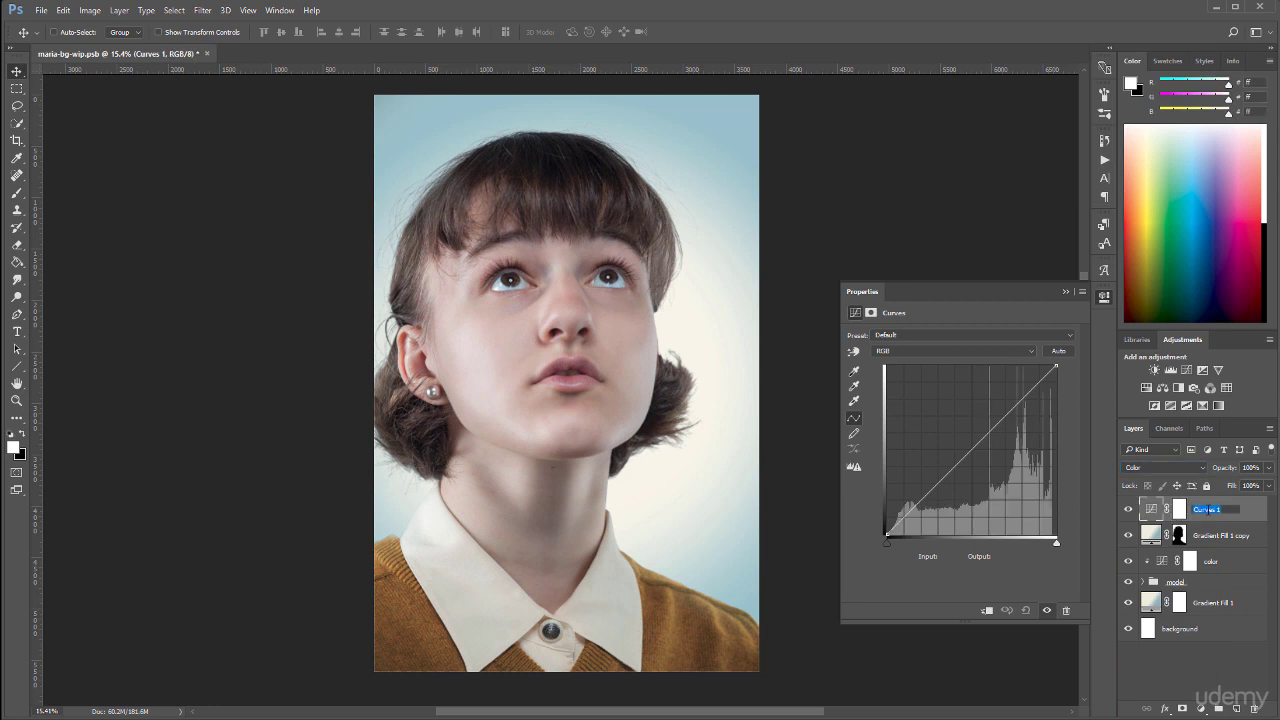
text(color)
key(Return)
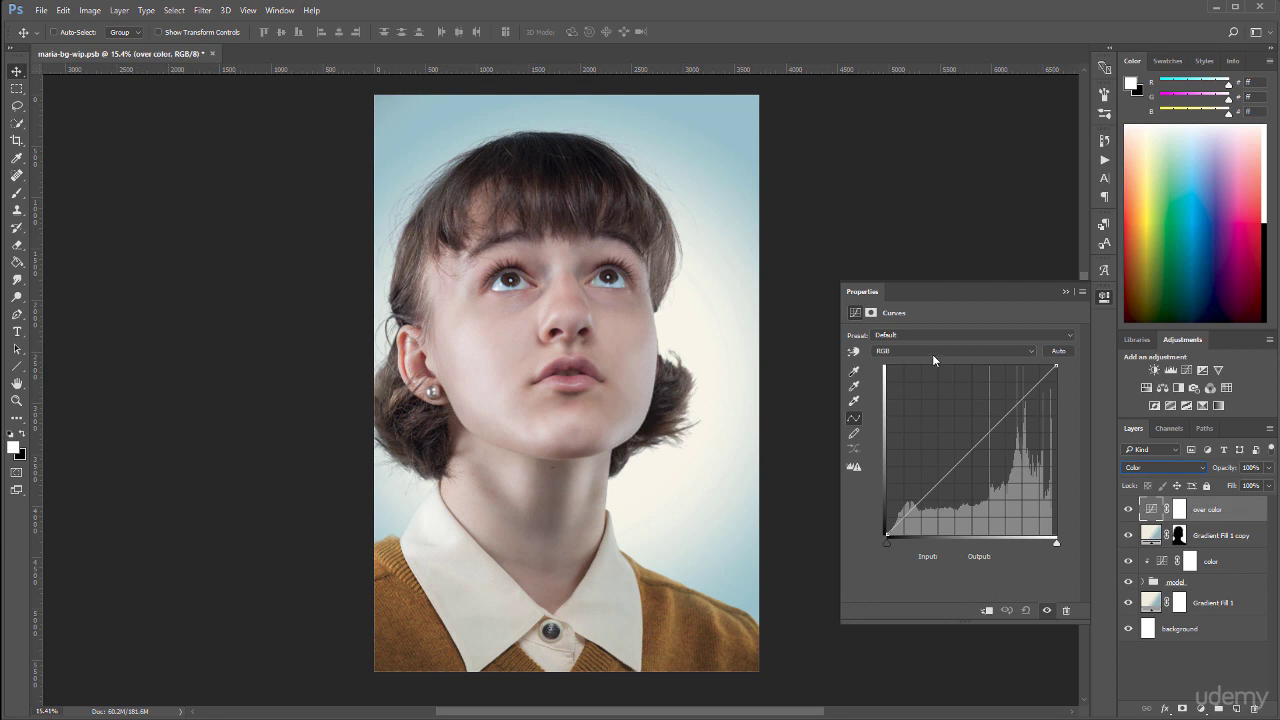
On the over color layer's Blue curve, lift the black point and pull the midtones down to input 139, output 128
click(927, 351)
click(902, 381)
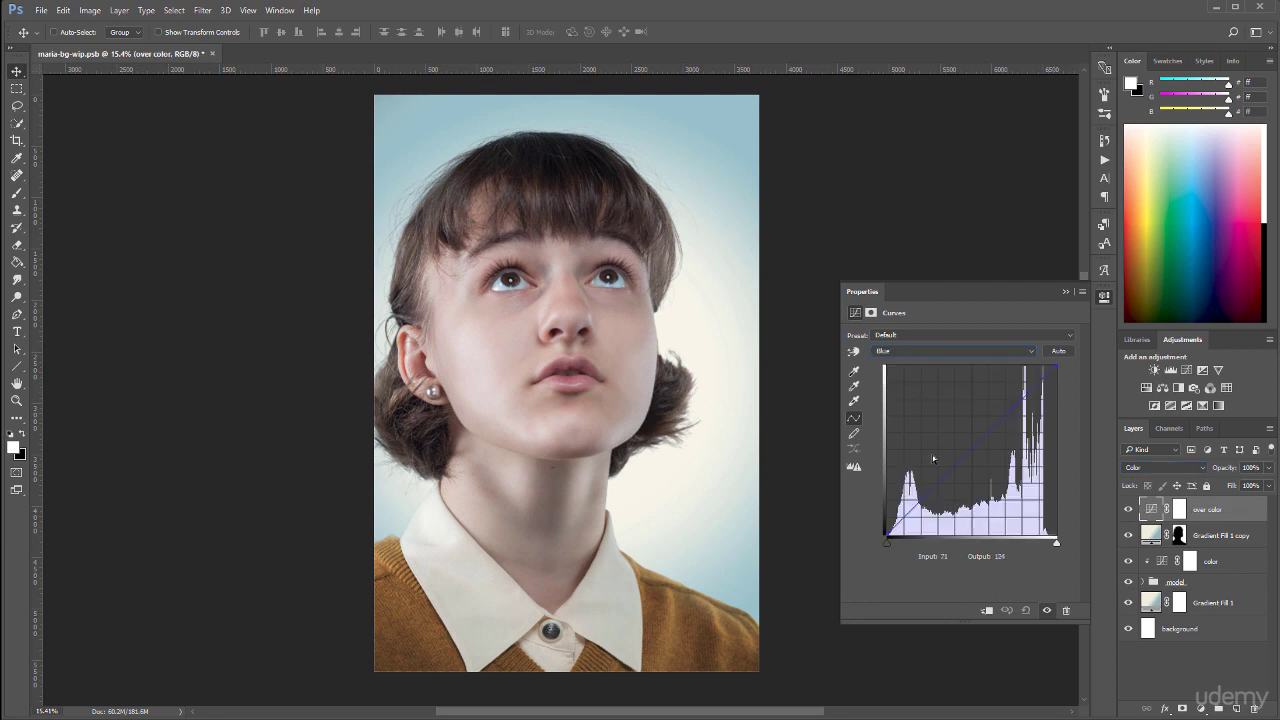
mouse_move(882, 532)
mouse_down()
mouse_move(870, 514)
mouse_move(885, 514)
mouse_up()
drag(968, 438, 979, 450)
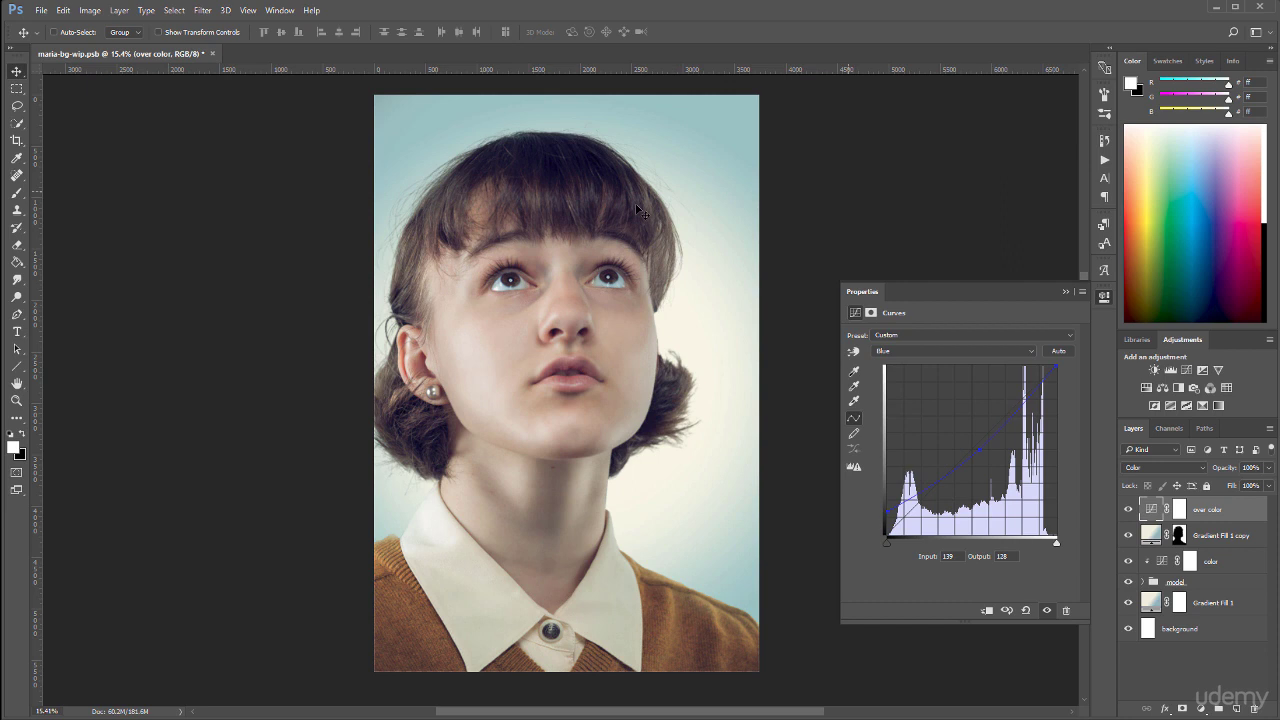
On the over color layer's Red curve, move the black point to input 28, output 0
click(894, 350)
click(889, 372)
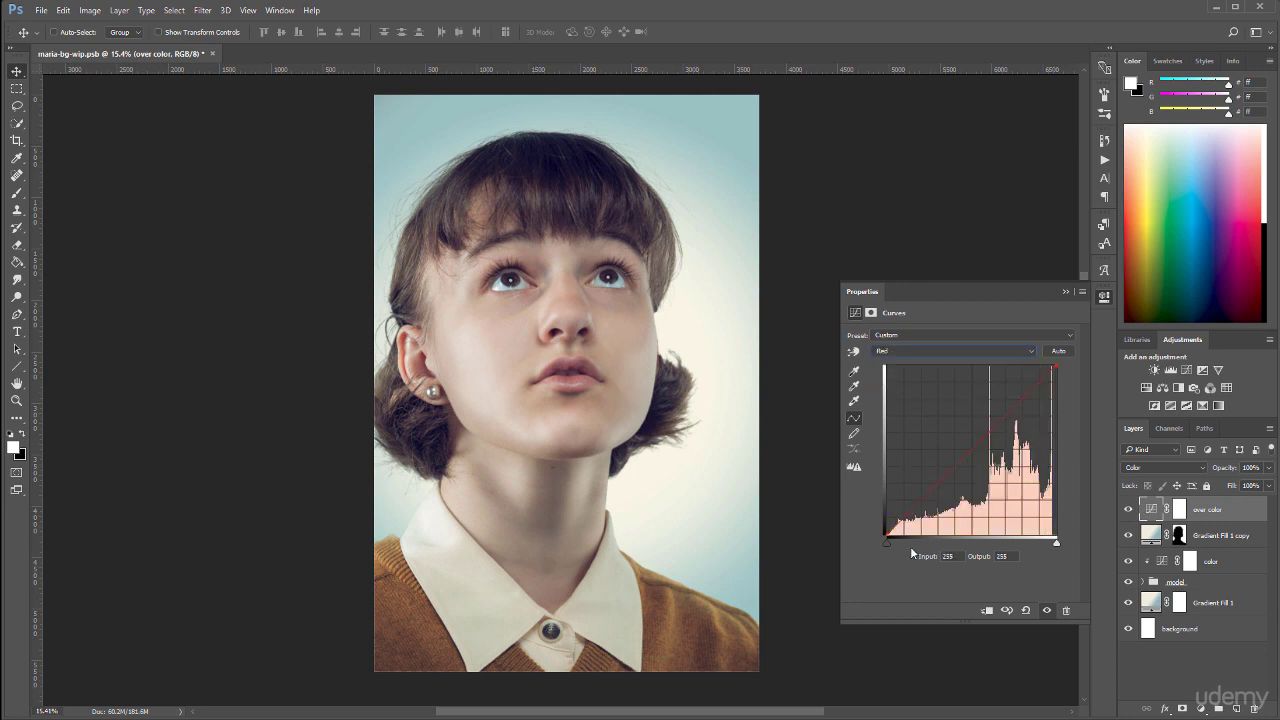
drag(886, 536, 876, 509)
drag(876, 509, 906, 566)
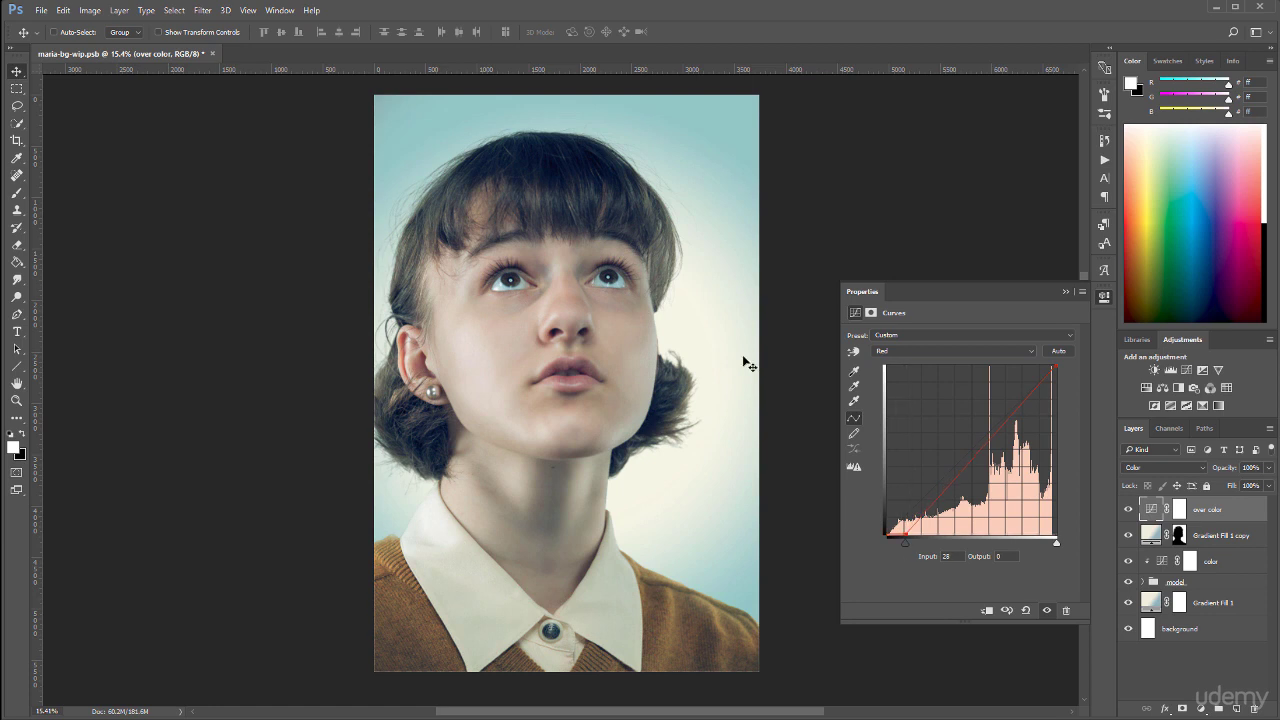
Add a highlight point and a shadow point at input 86, output 77 to over color's Red curve, and compare the layer on and off
click(967, 462)
click(1010, 413)
drag(967, 462, 943, 485)
click(1129, 510)
click(1129, 510)
click(1130, 512)
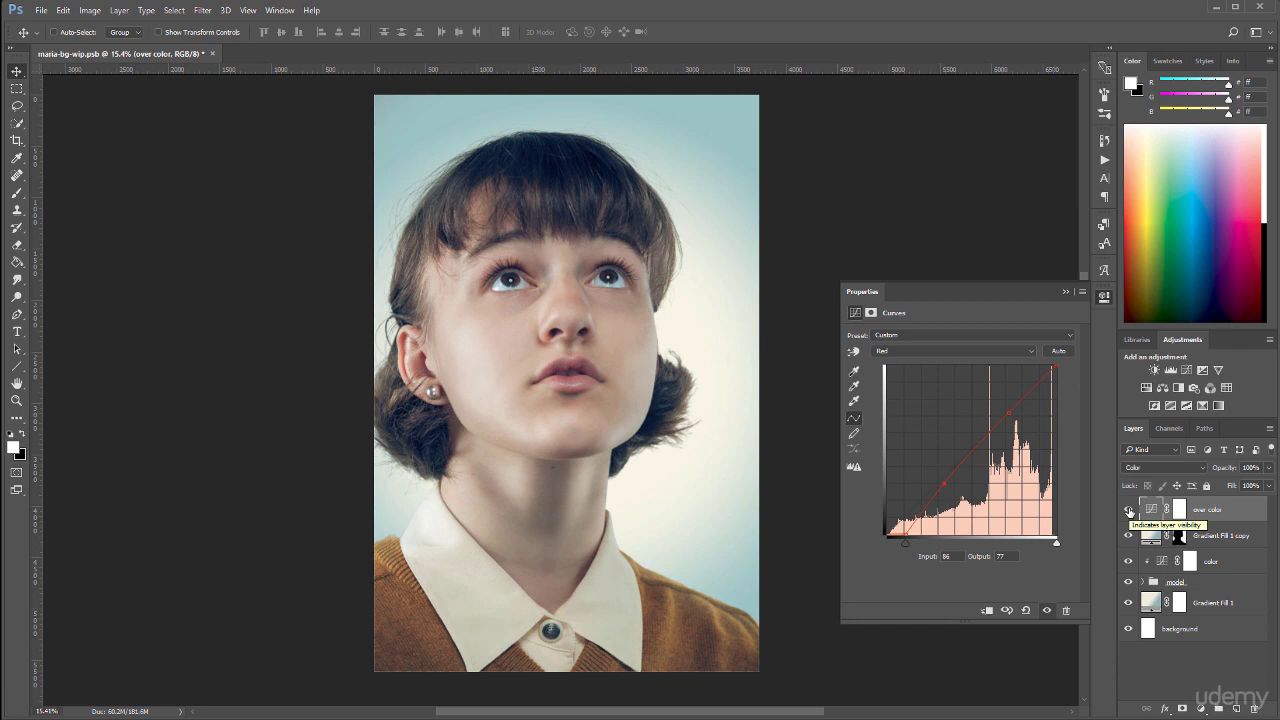
click(1130, 512)
click(1130, 512)
click(1104, 296)
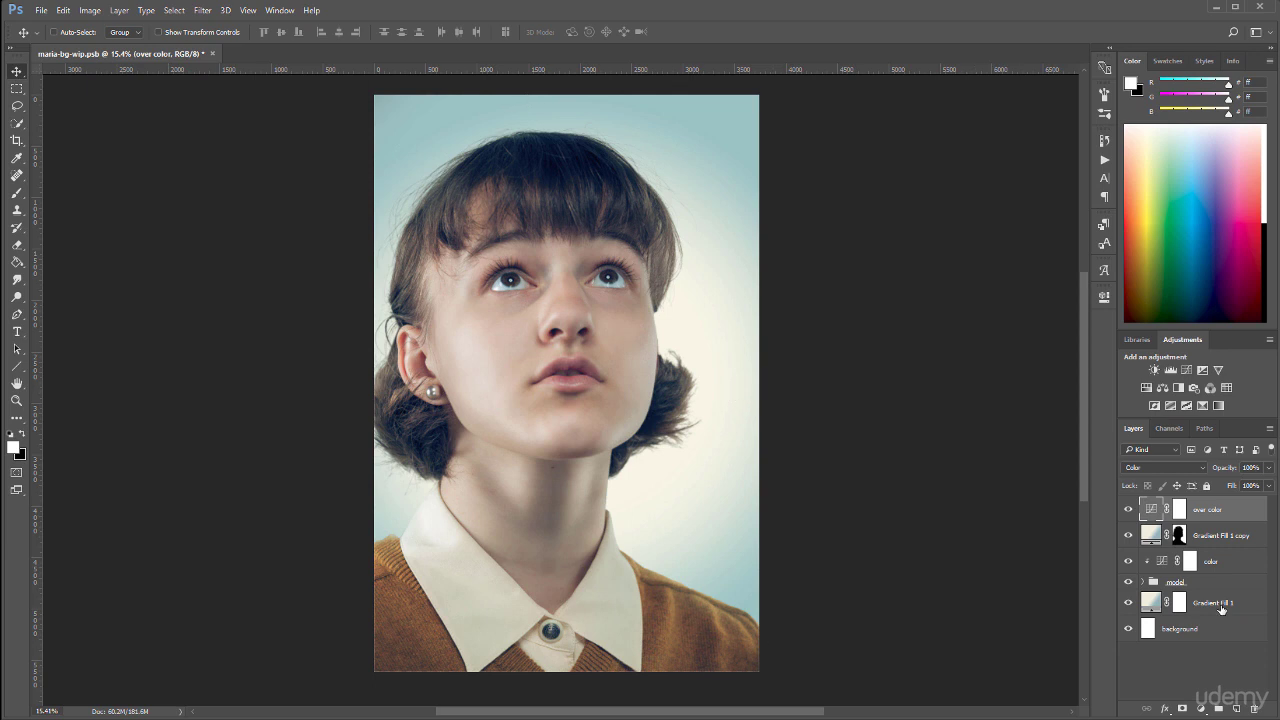
Add a Curves adjustment layer above over color, rename it "lum" and set its blend mode to Luminosity
click(1200, 707)
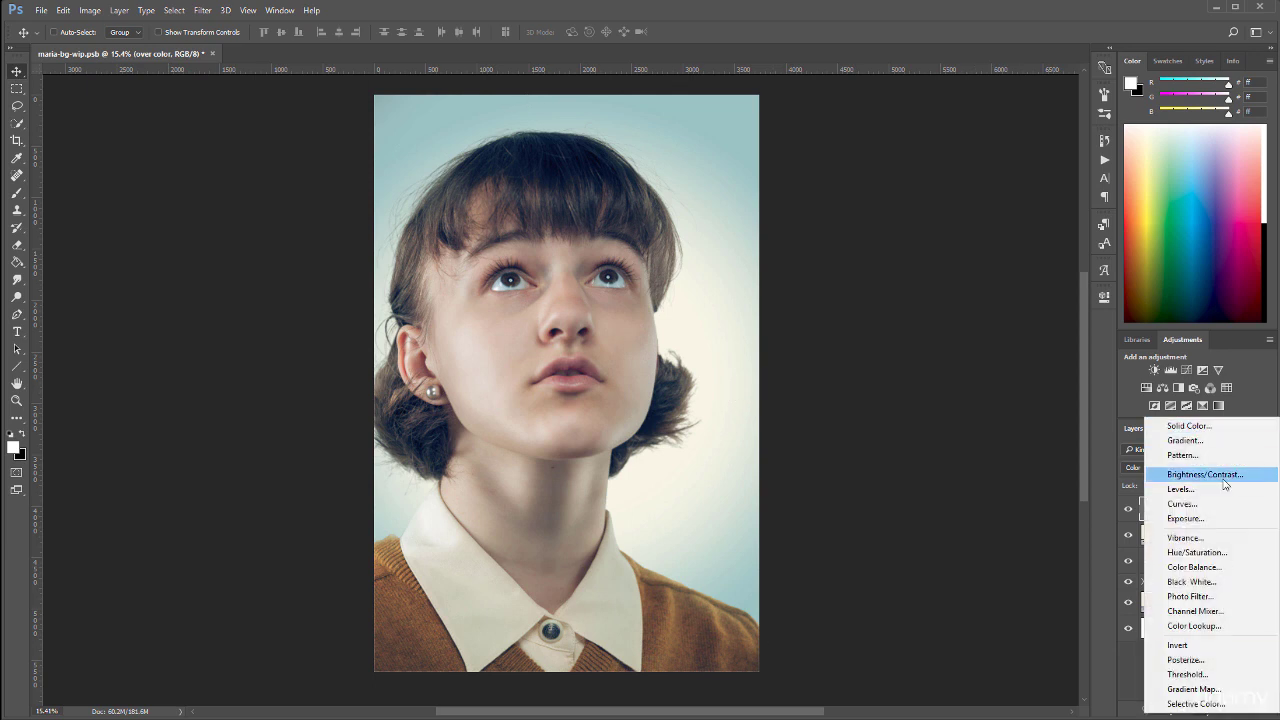
click(1226, 508)
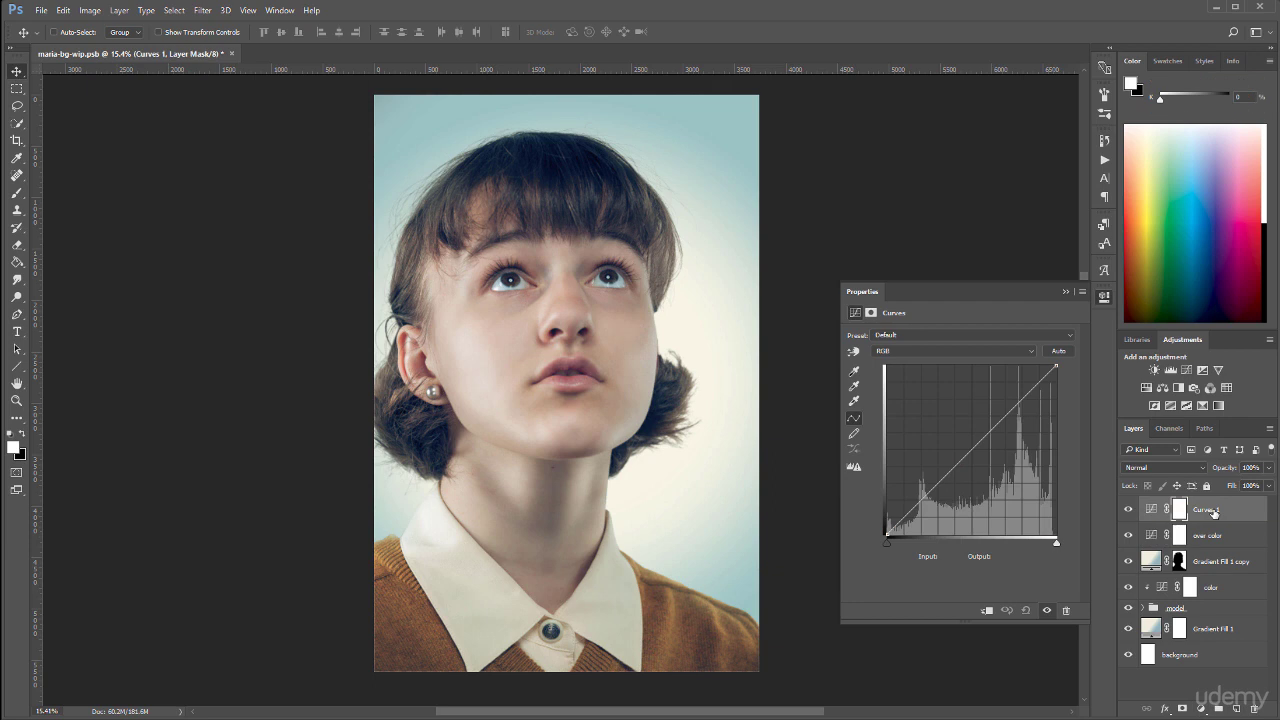
double_click(1208, 510)
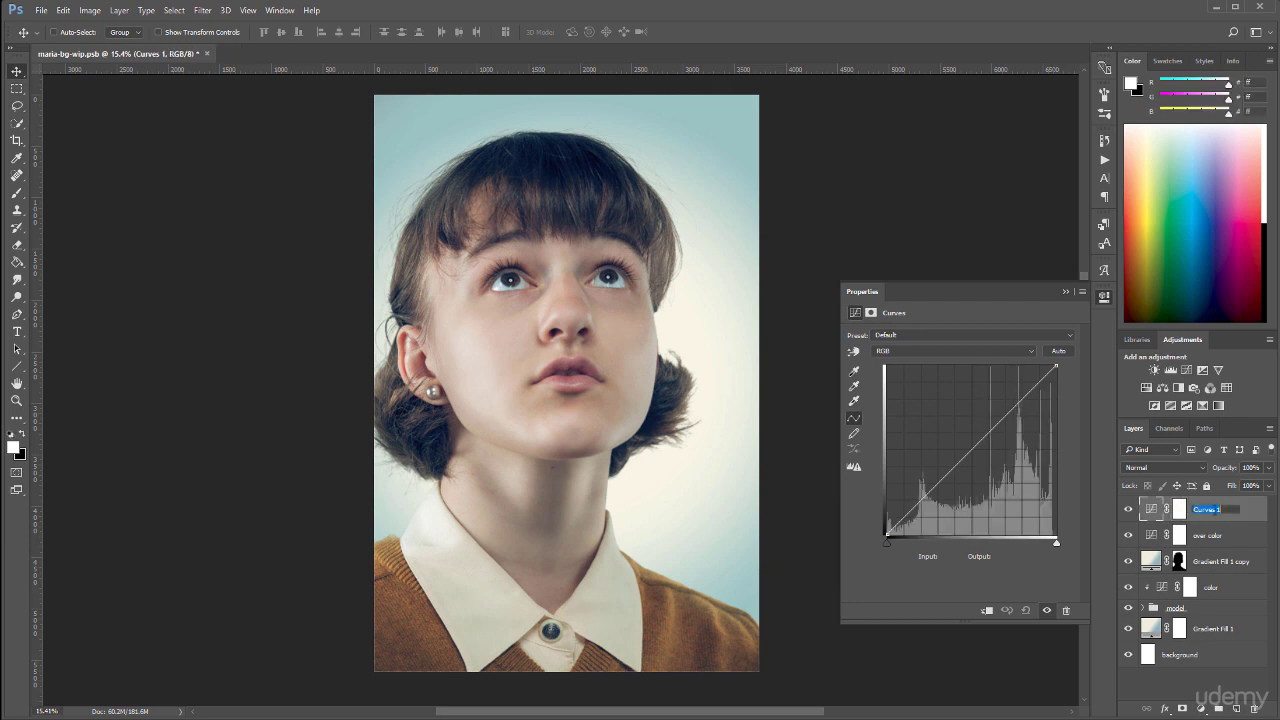
text(lum)
key(Return)
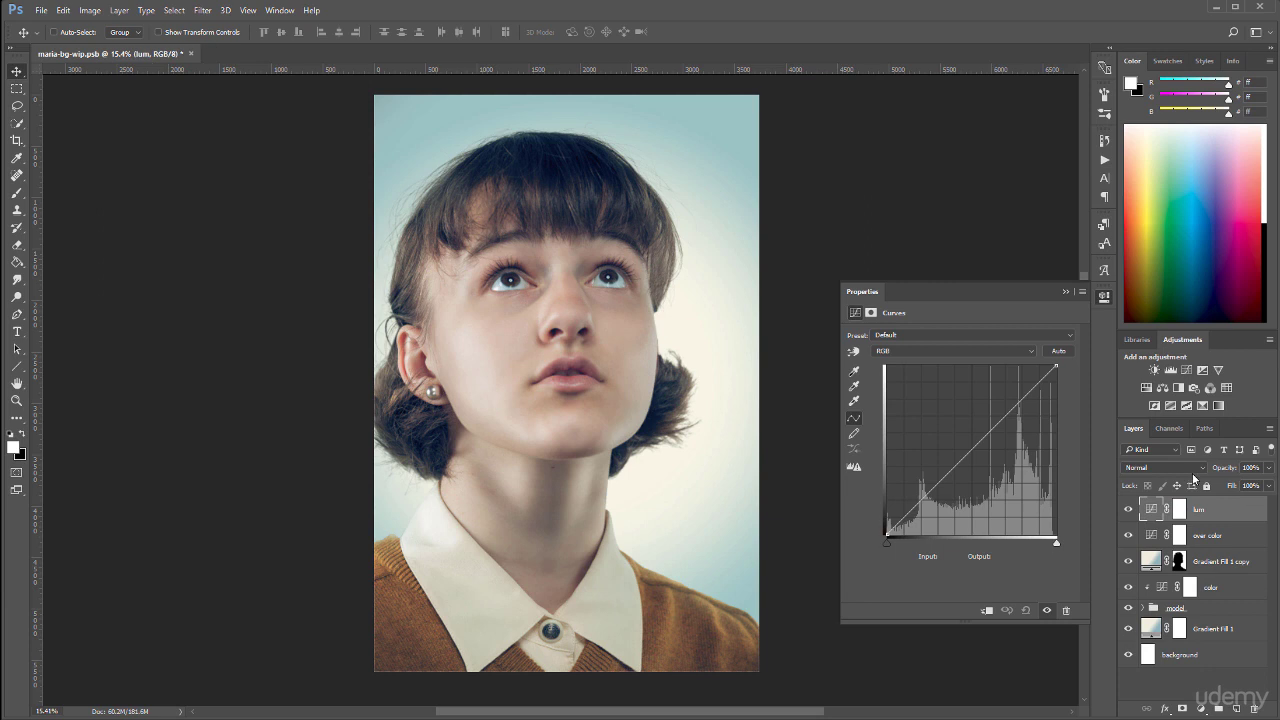
click(1165, 467)
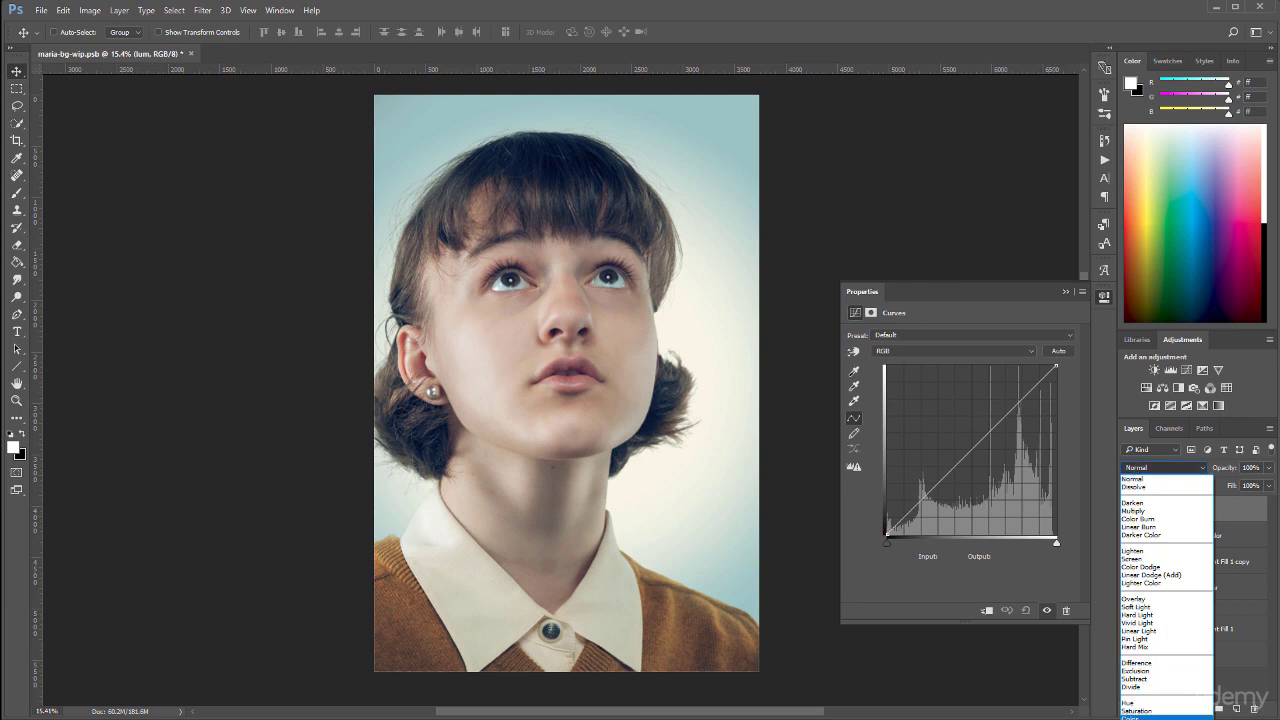
click(1140, 715)
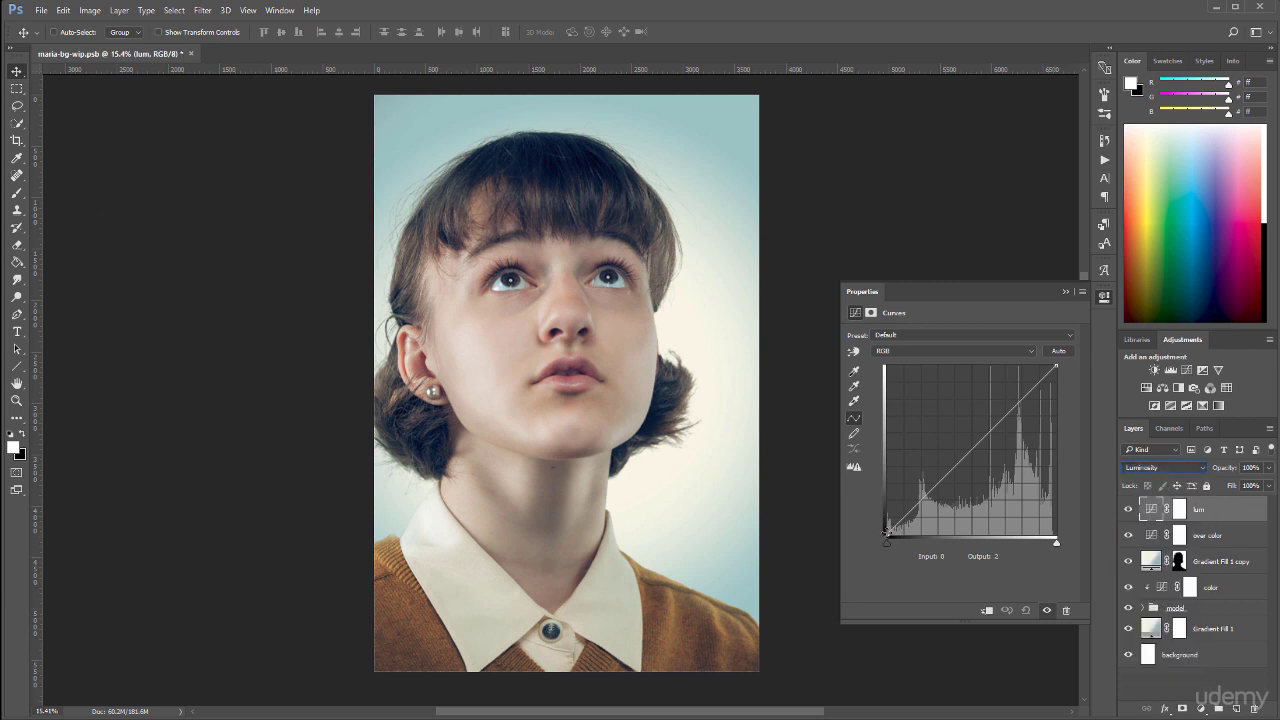
Lift the lum curve's black point slightly and set its white point to output 250
mouse_move(887, 532)
mouse_down()
mouse_move(870, 521)
mouse_move(868, 532)
mouse_up()
drag(1058, 366, 1056, 369)
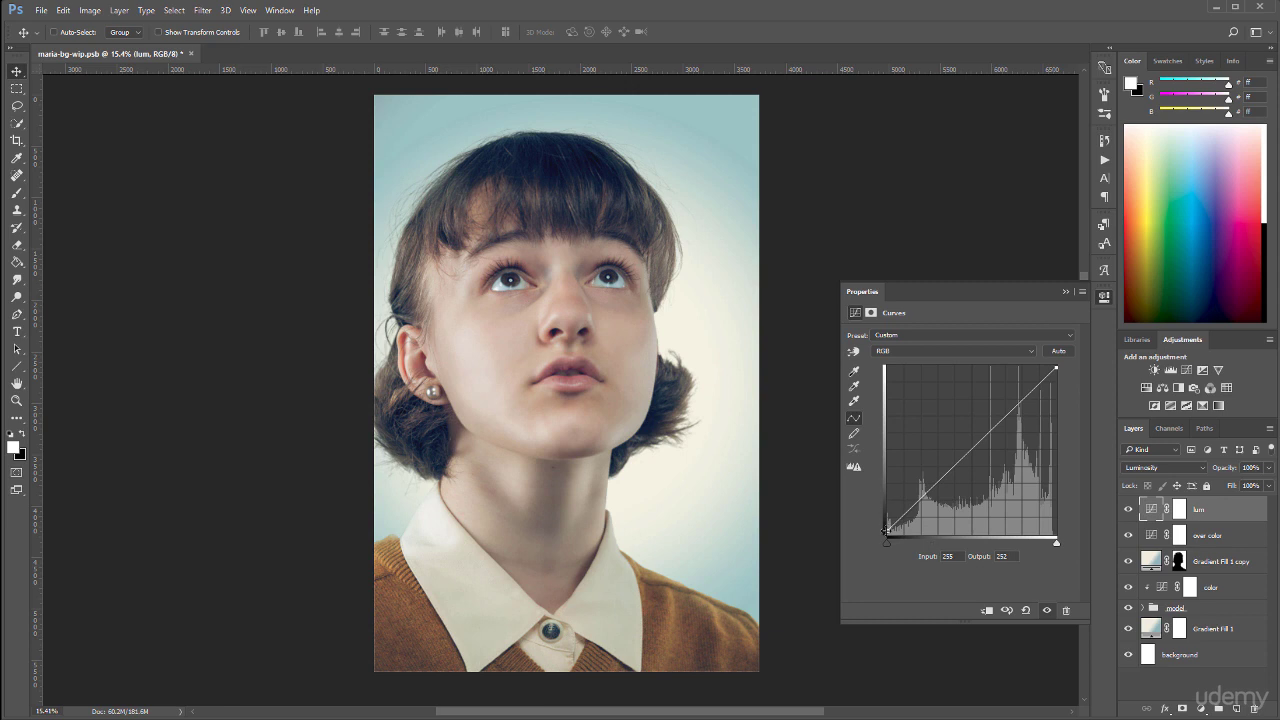
click(886, 530)
click(1056, 368)
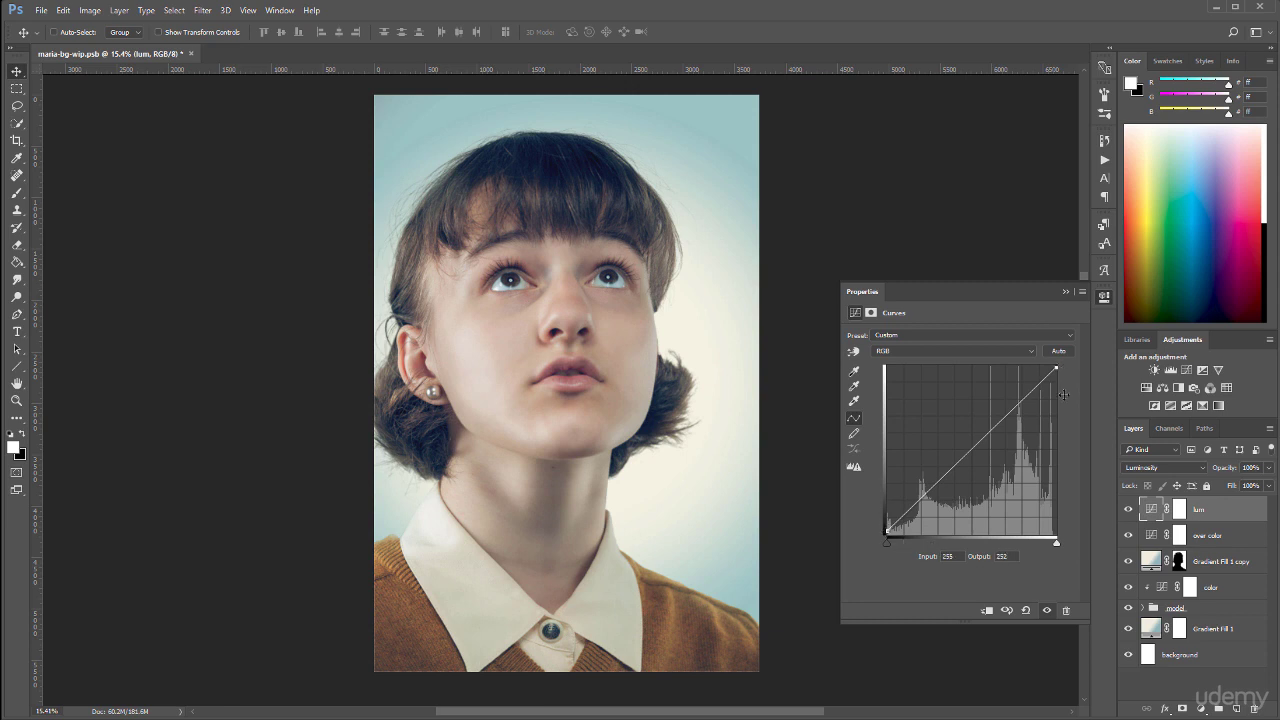
click(992, 557)
text(250)
Add a Curves adjustment layer named "vn" above lum and pull its white point down to output 0
click(1200, 708)
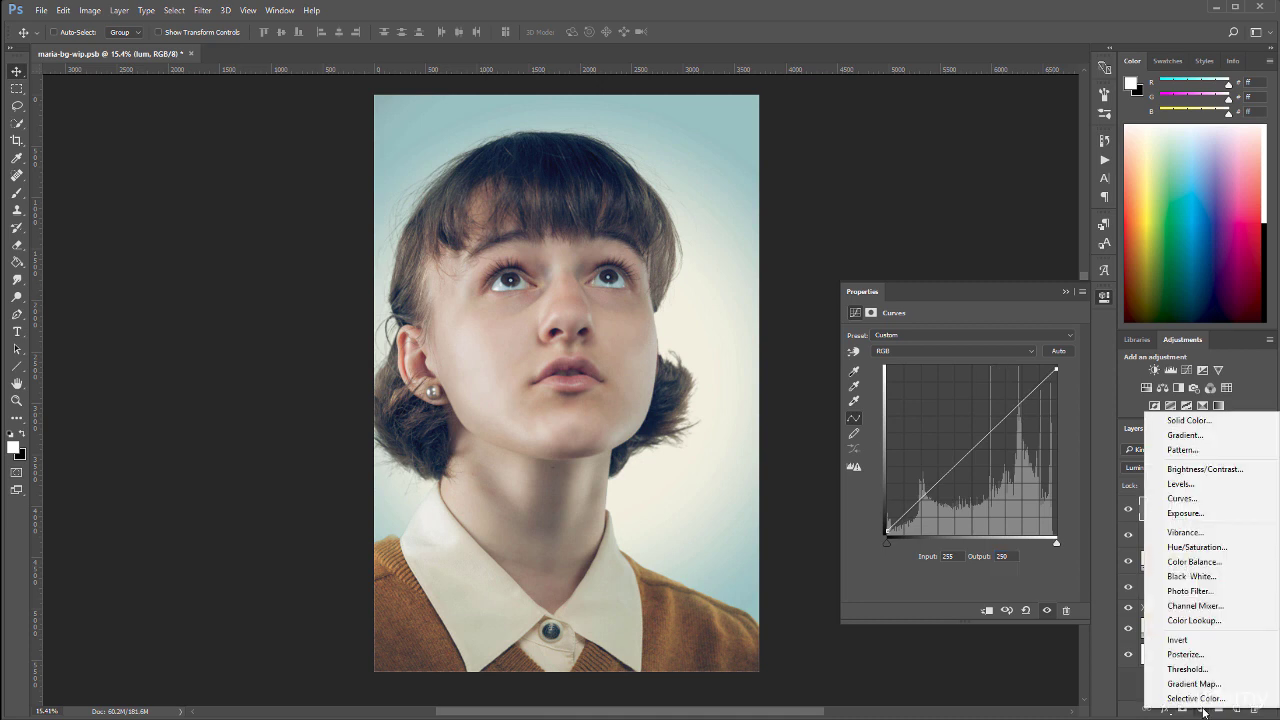
click(1197, 499)
double_click(1204, 508)
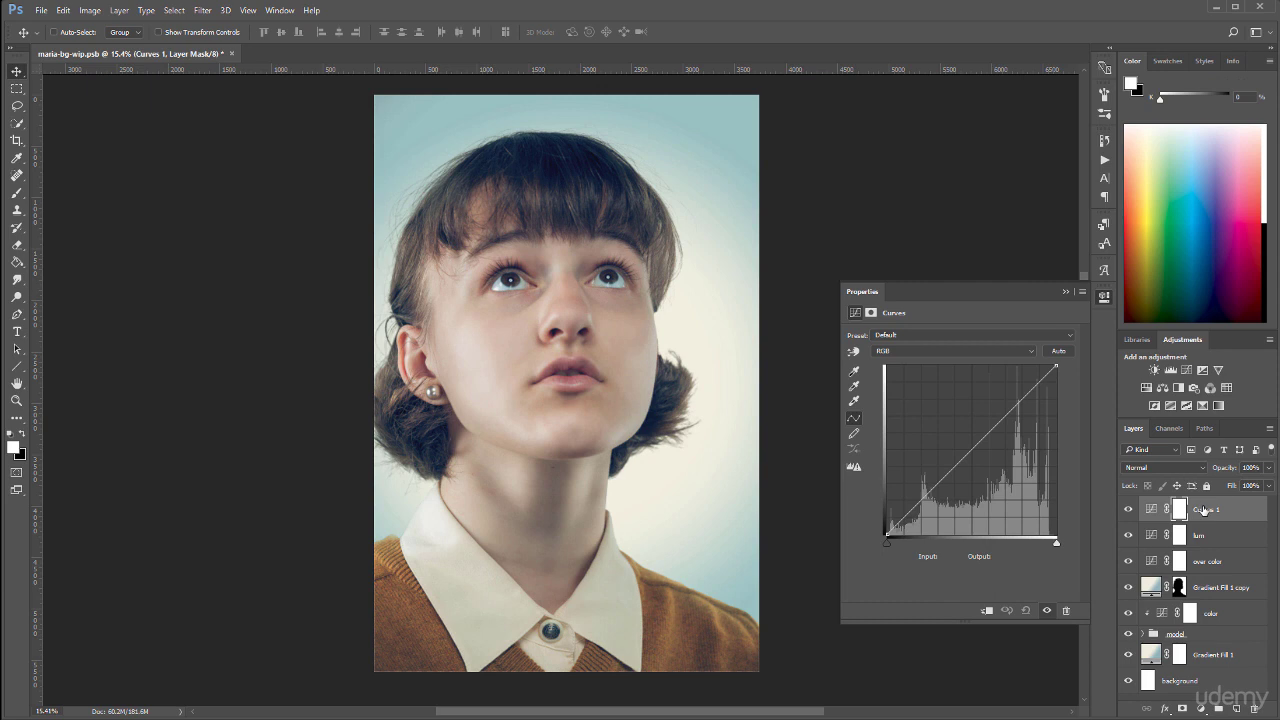
text(vi)
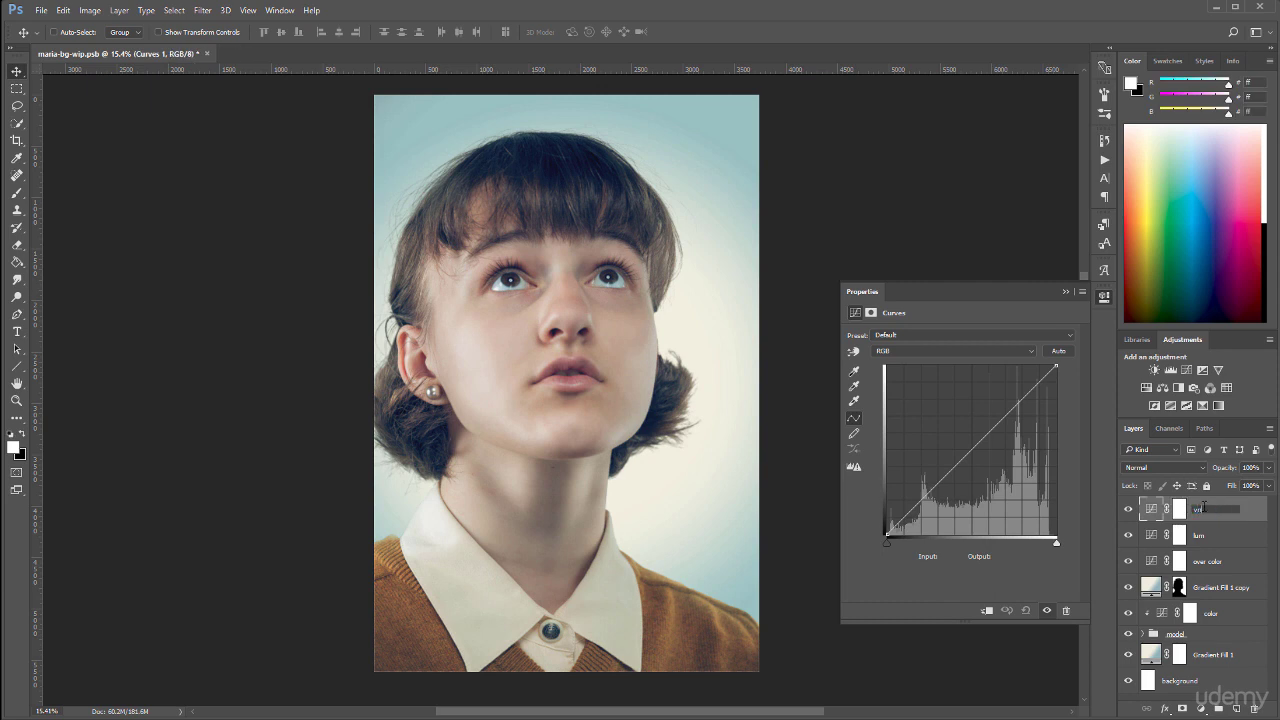
key(Return)
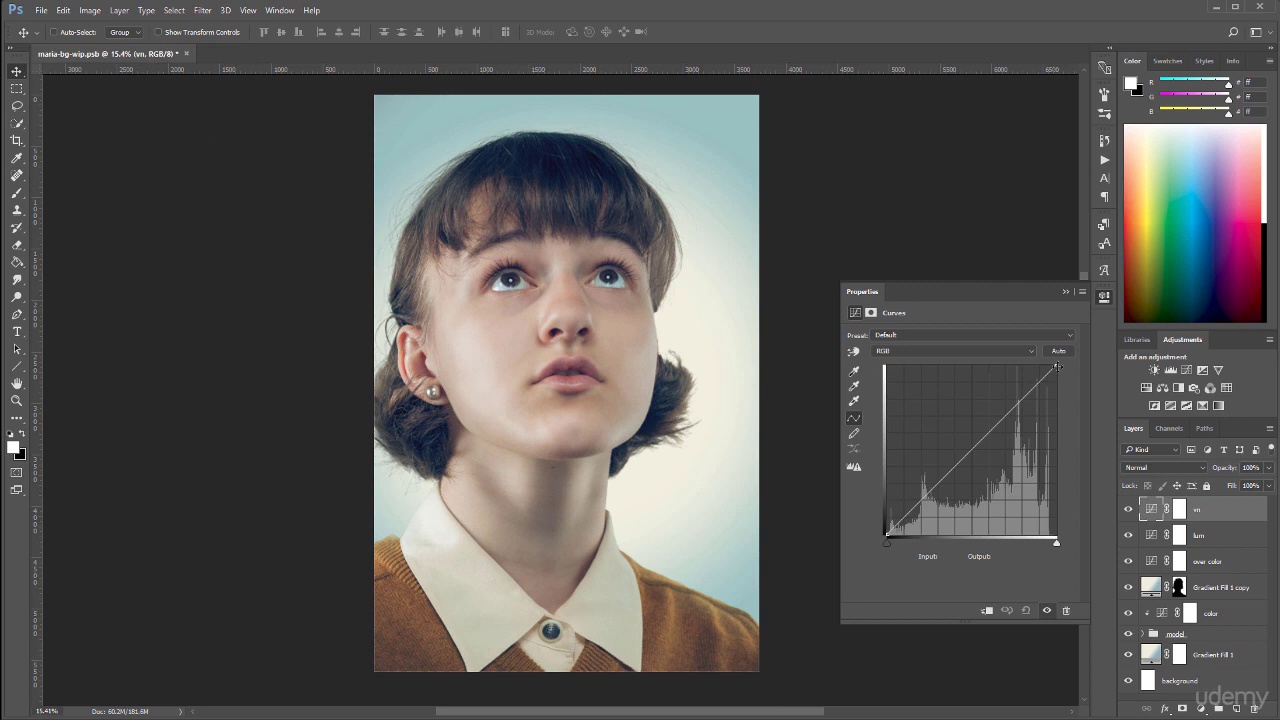
drag(1057, 367, 1078, 550)
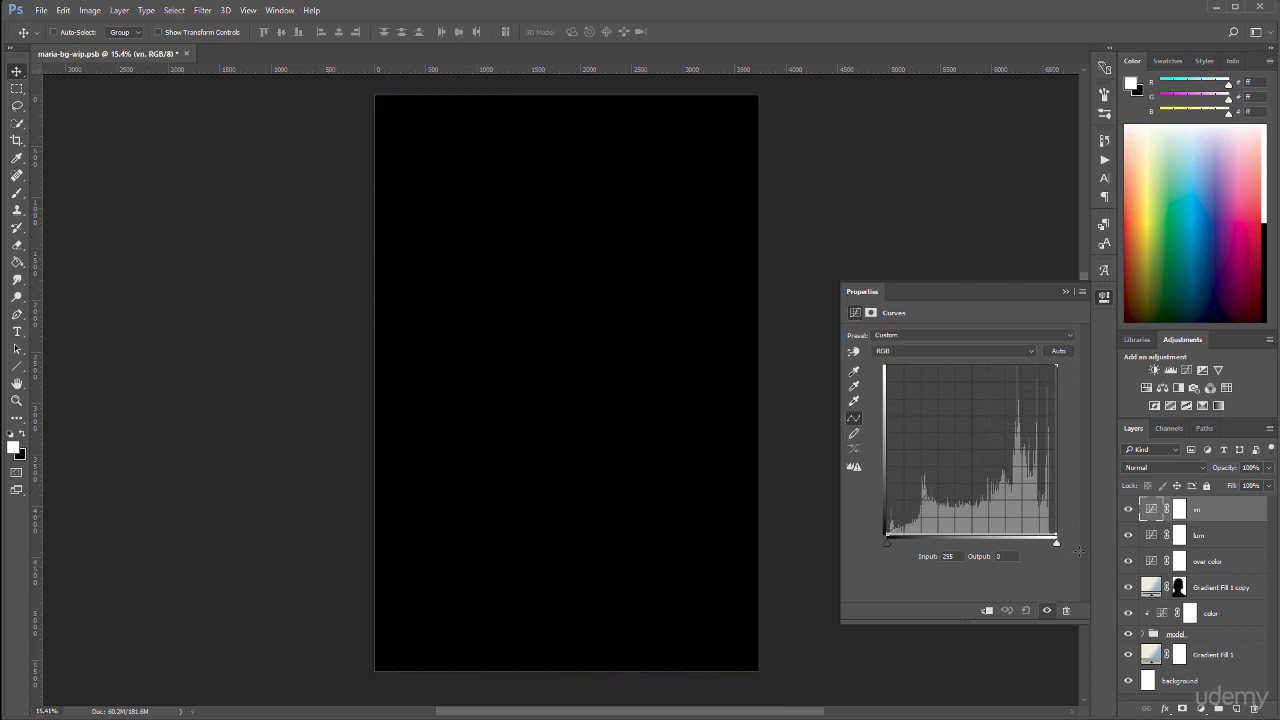
Fill a rectangle just inside the canvas edges with black on vn's mask, deselect, and feather the mask to about 380 px
click(16, 89)
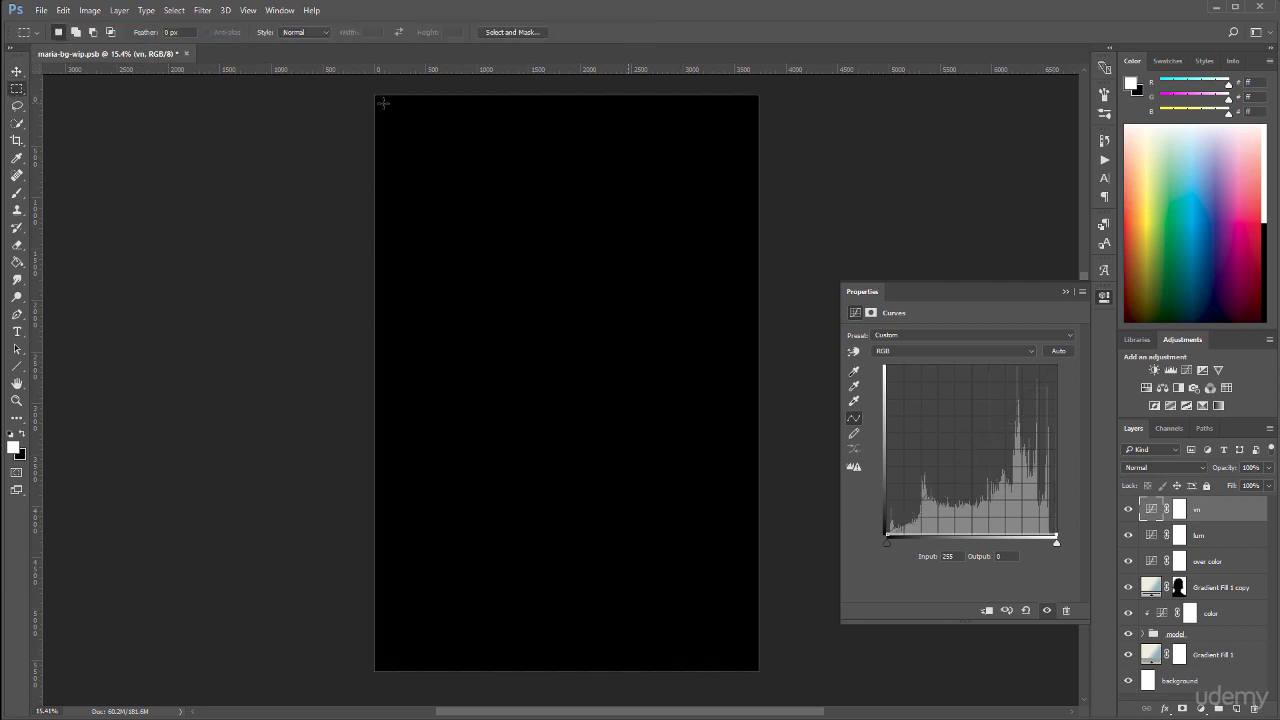
drag(383, 103, 751, 663)
click(59, 11)
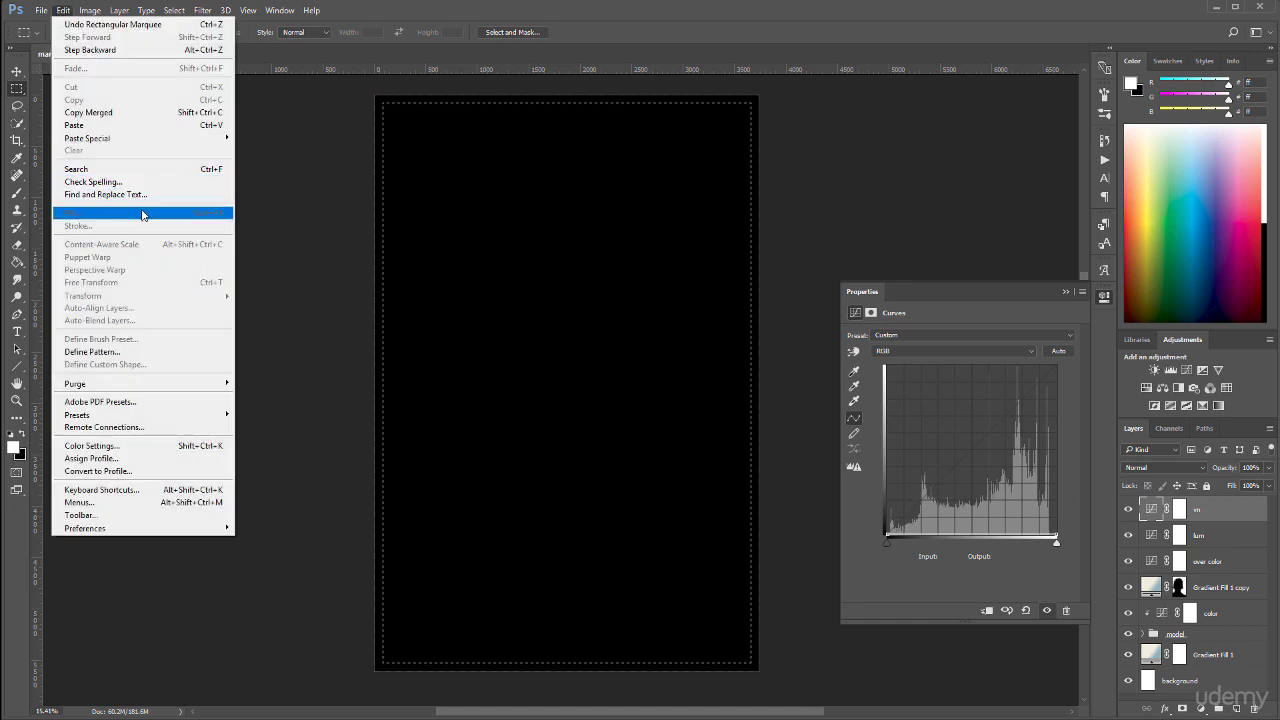
click(731, 27)
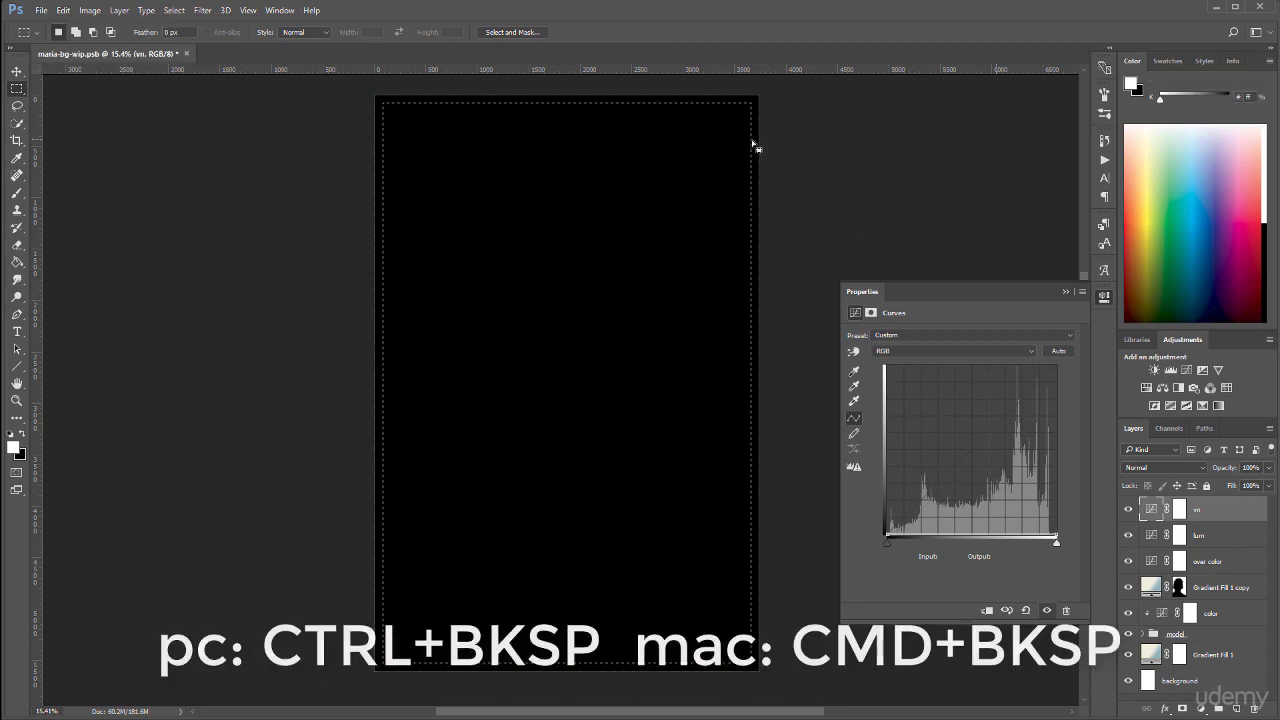
key(ctrl+BackSpace)
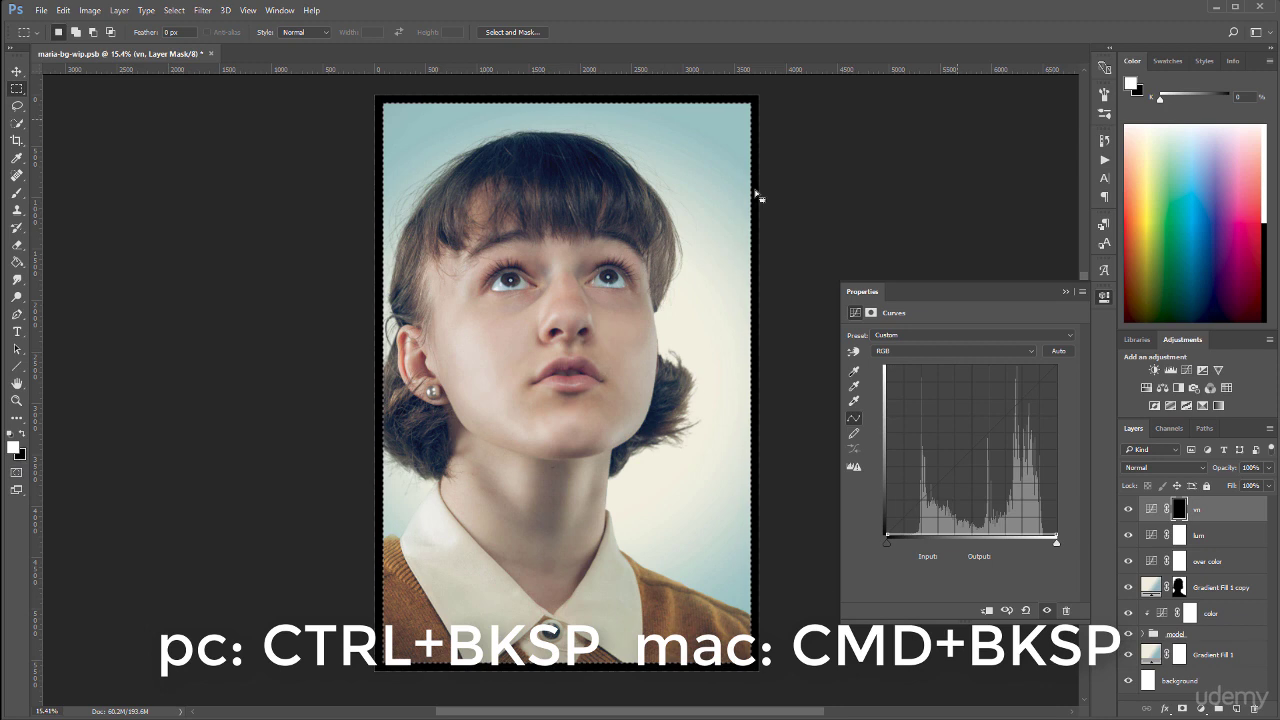
key(ctrl+d)
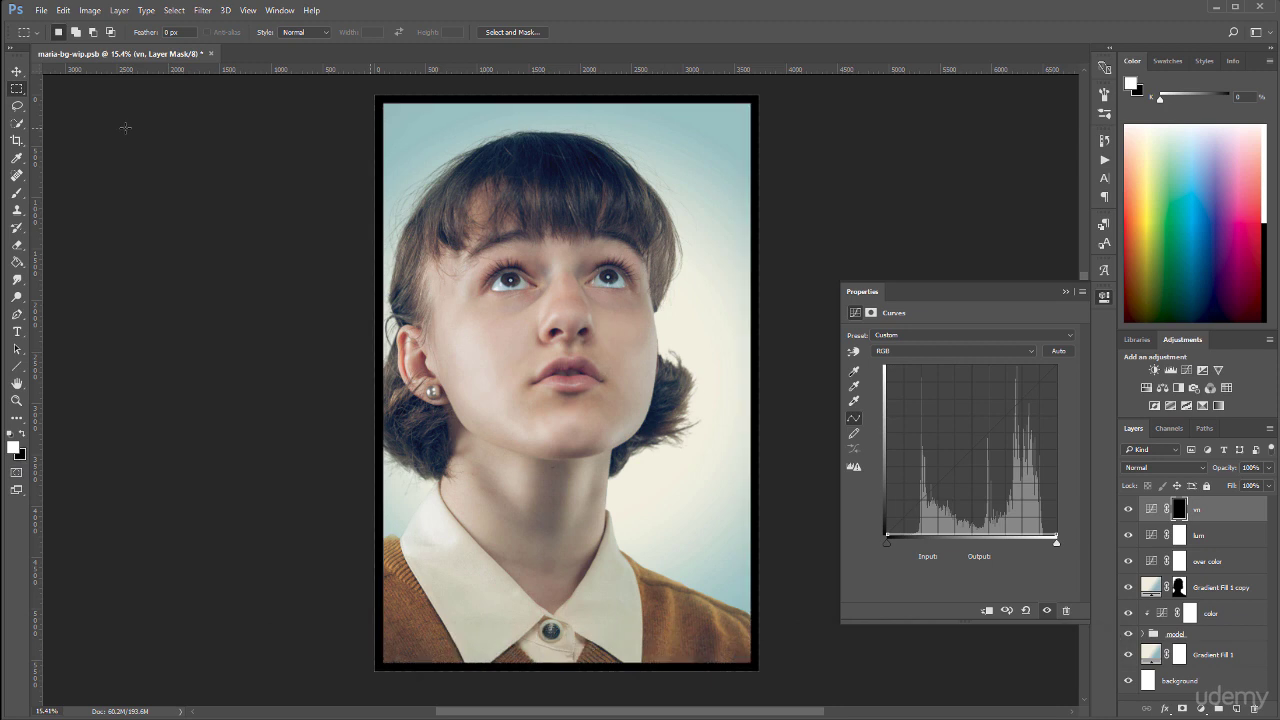
click(871, 313)
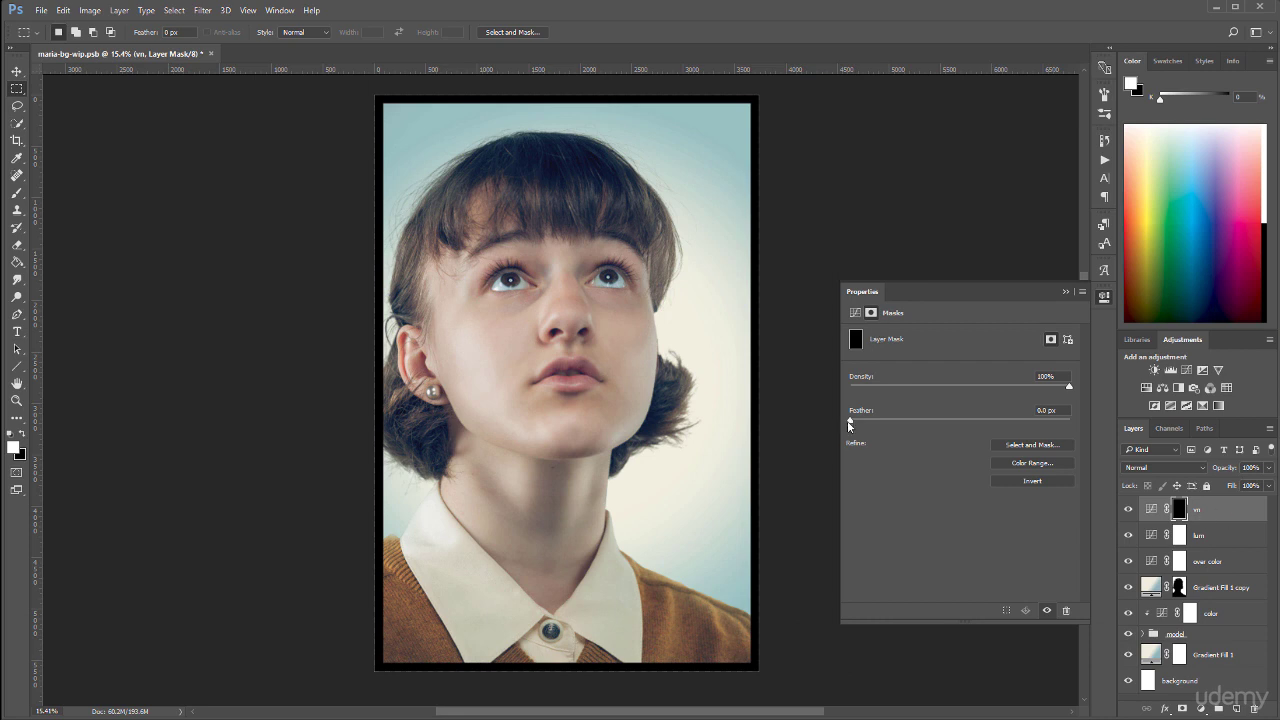
drag(849, 421, 1039, 424)
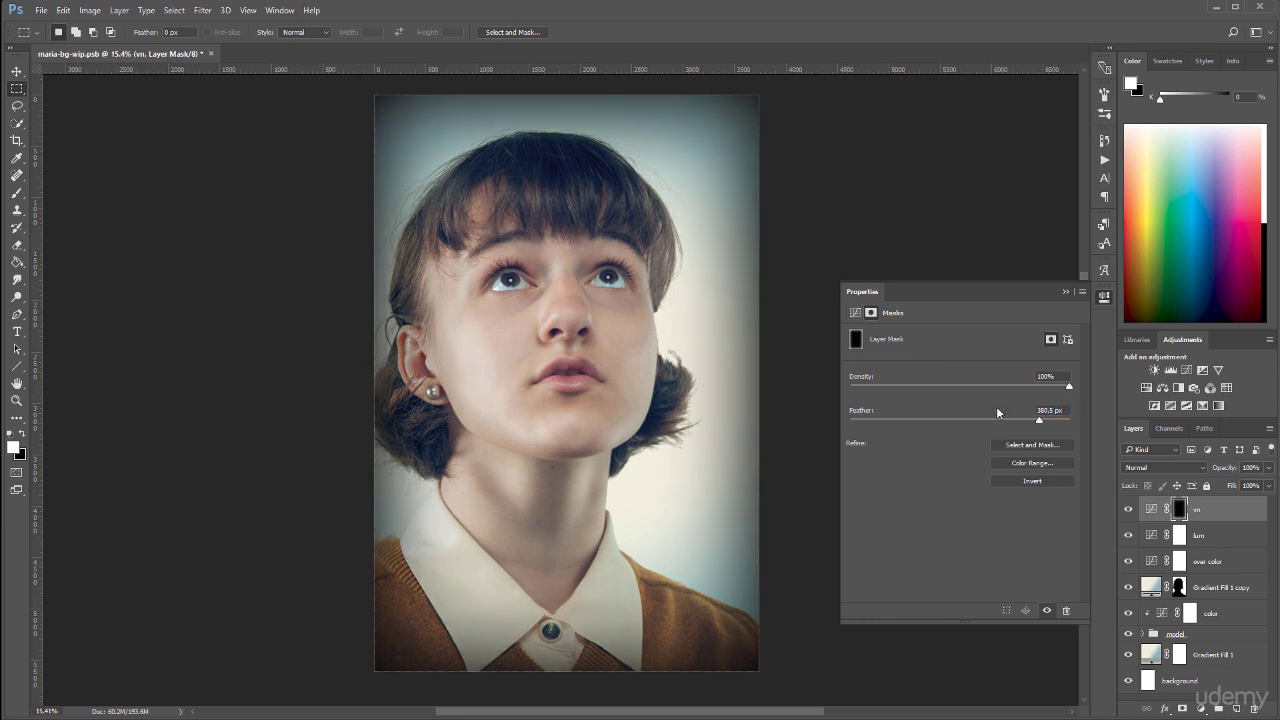
Try a white vignette by moving vn's curve point to input 4, output 255, and return it to input 255, output 0
click(855, 312)
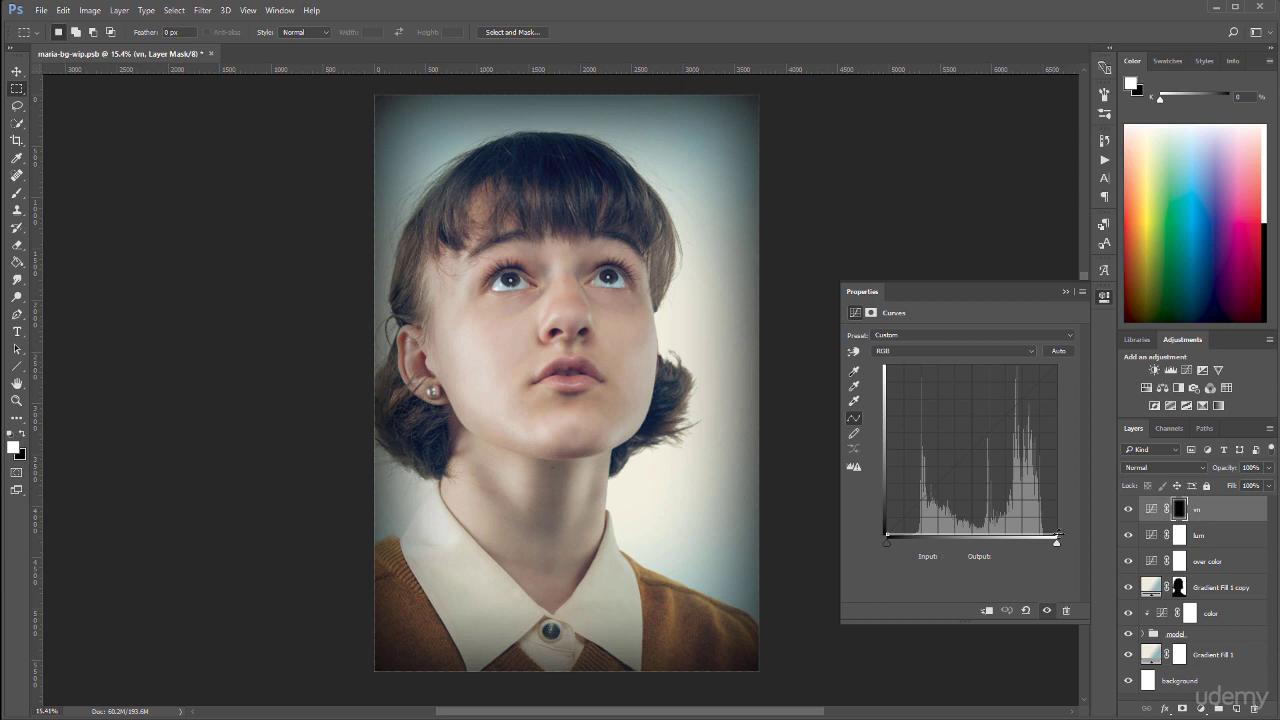
drag(1058, 537, 630, 285)
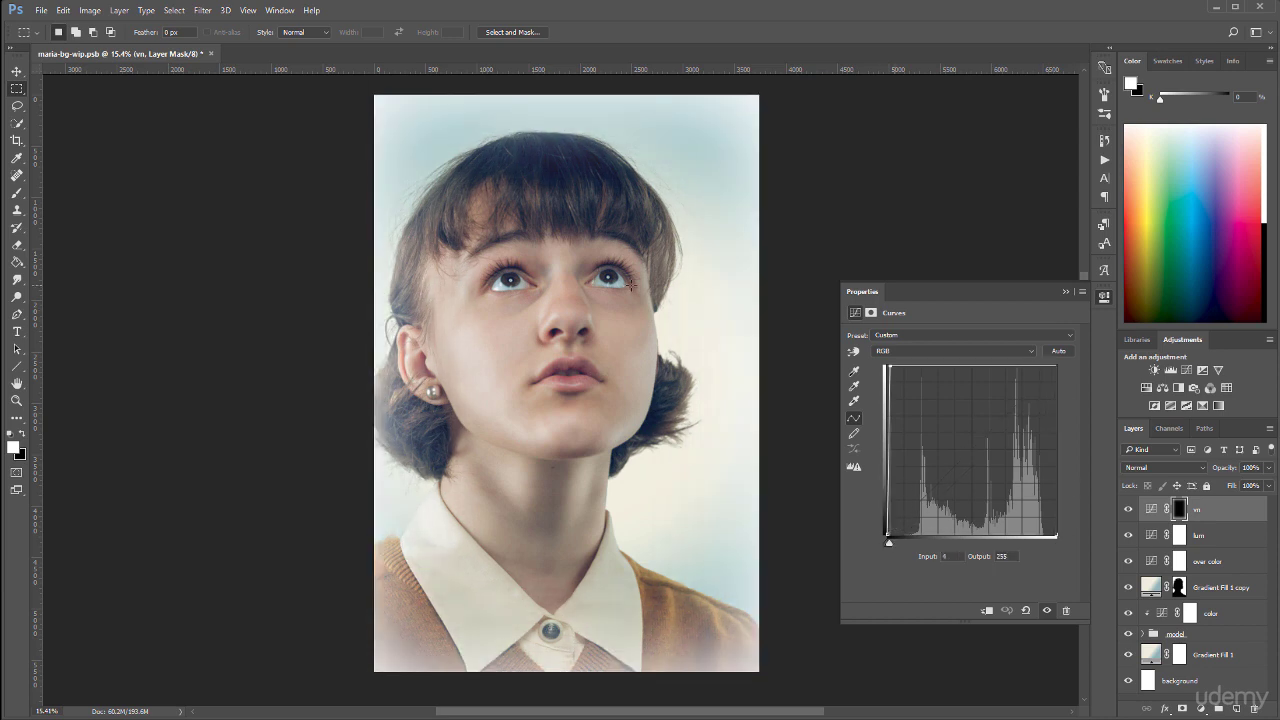
drag(935, 312, 1060, 545)
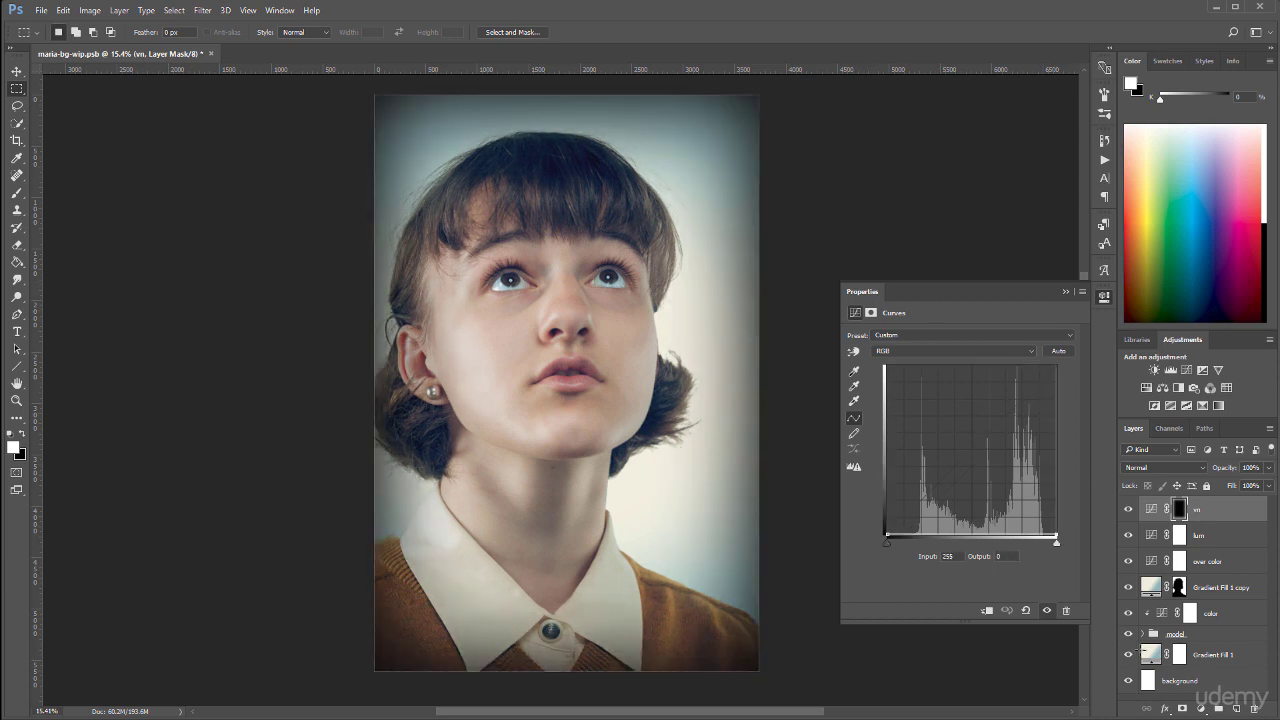
click(947, 349)
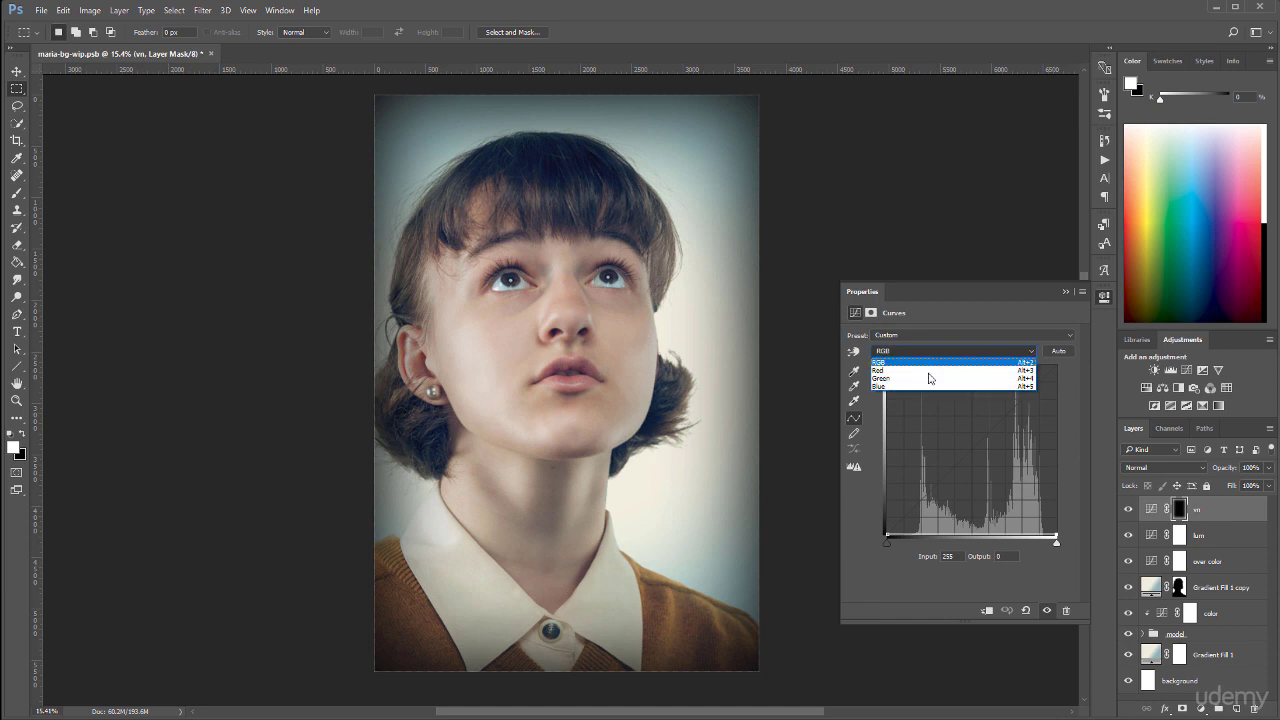
click(942, 315)
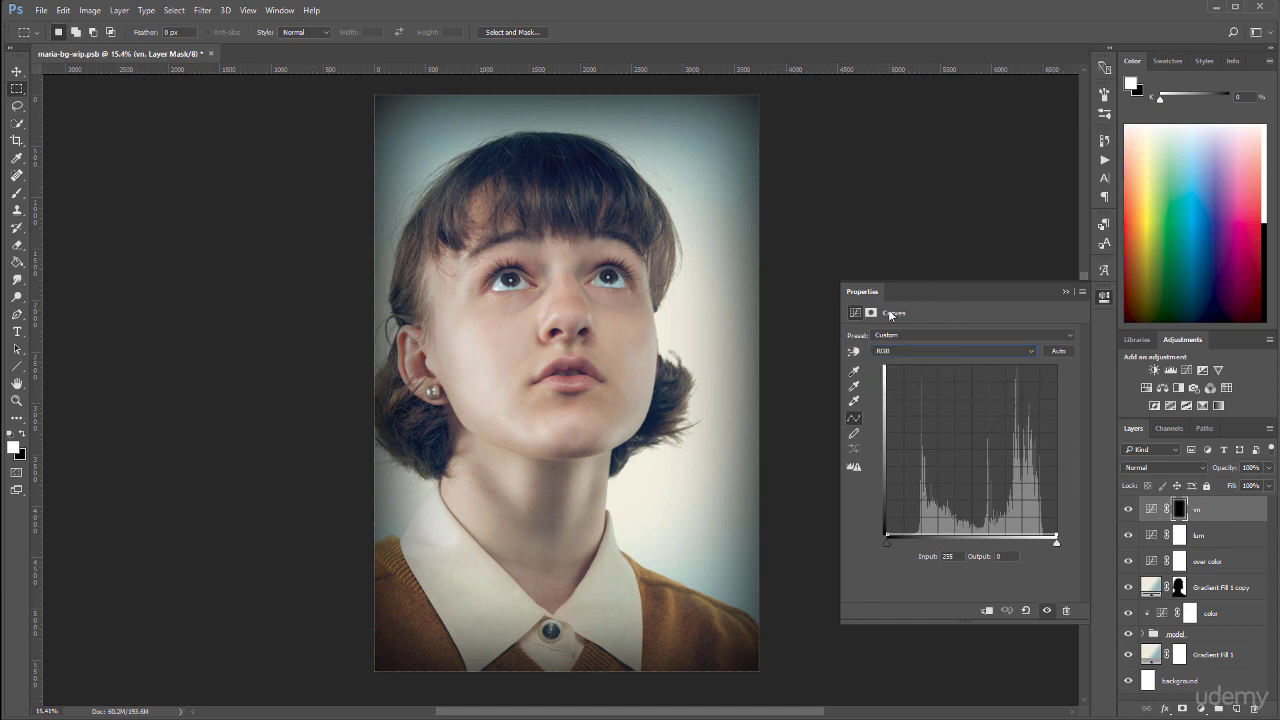
click(871, 312)
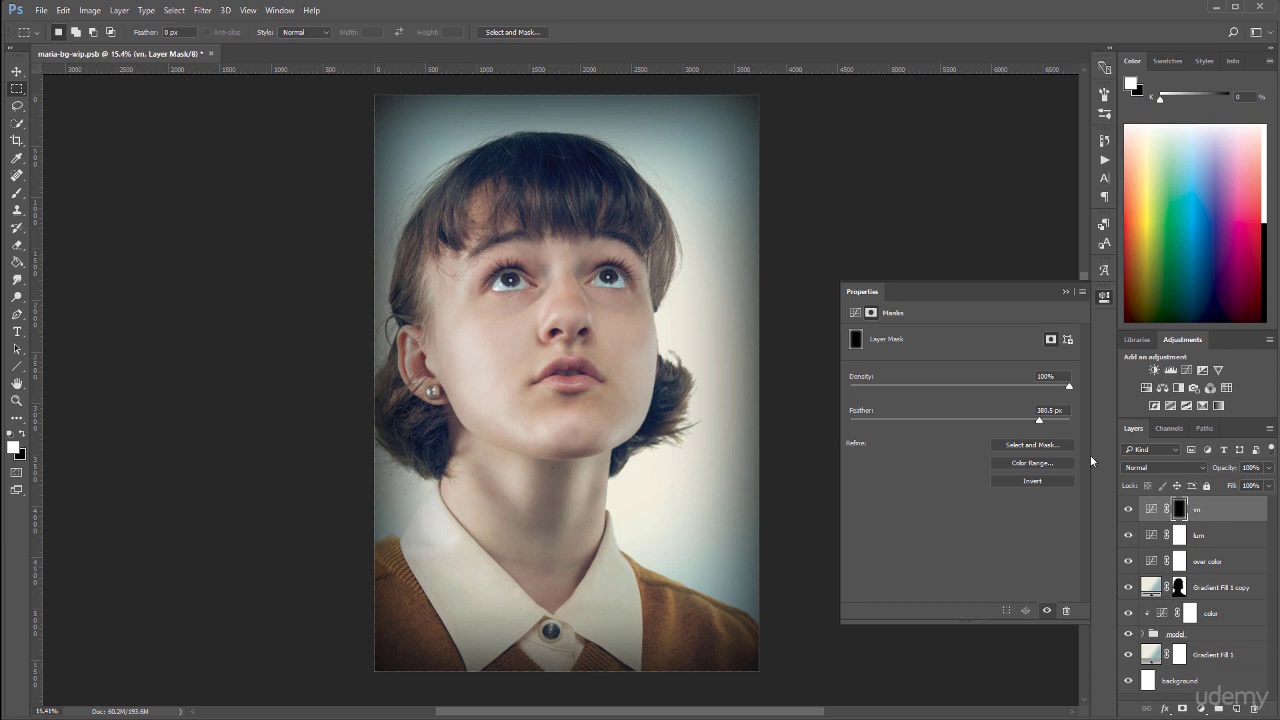
Set the vn layer's blend mode to Soft Light and compare the image with the layer on and off
click(1176, 468)
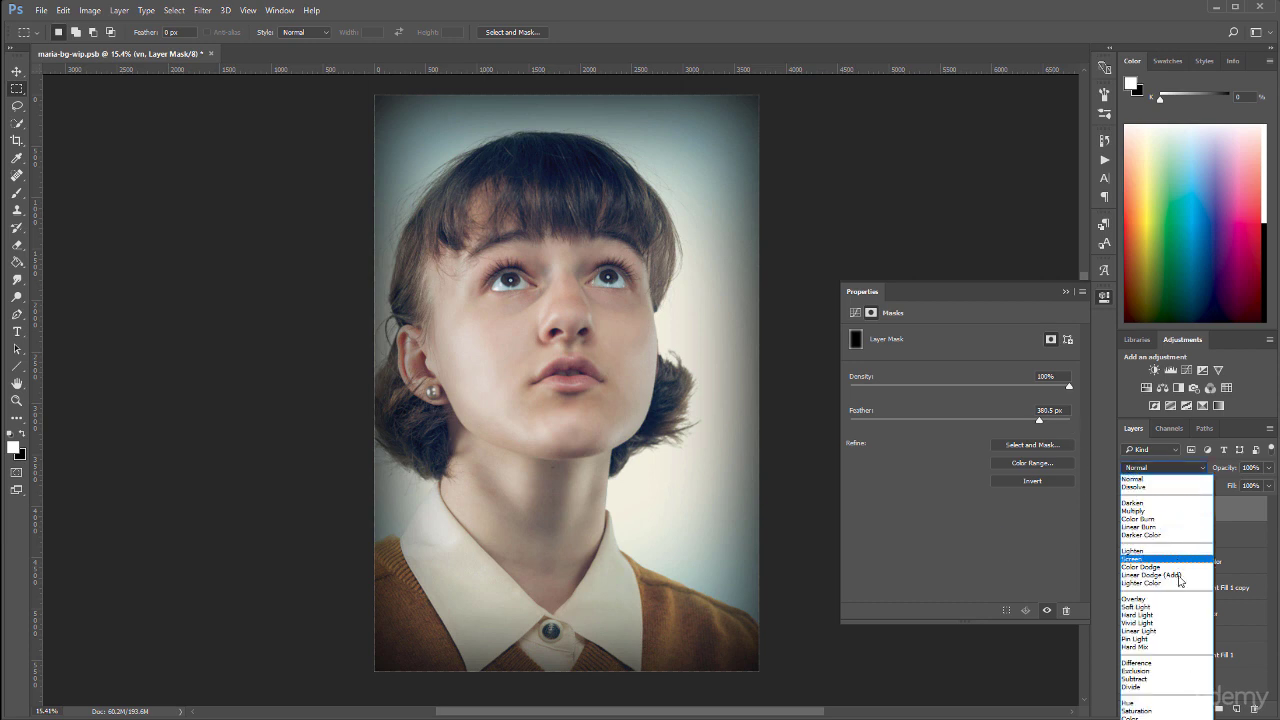
click(1178, 607)
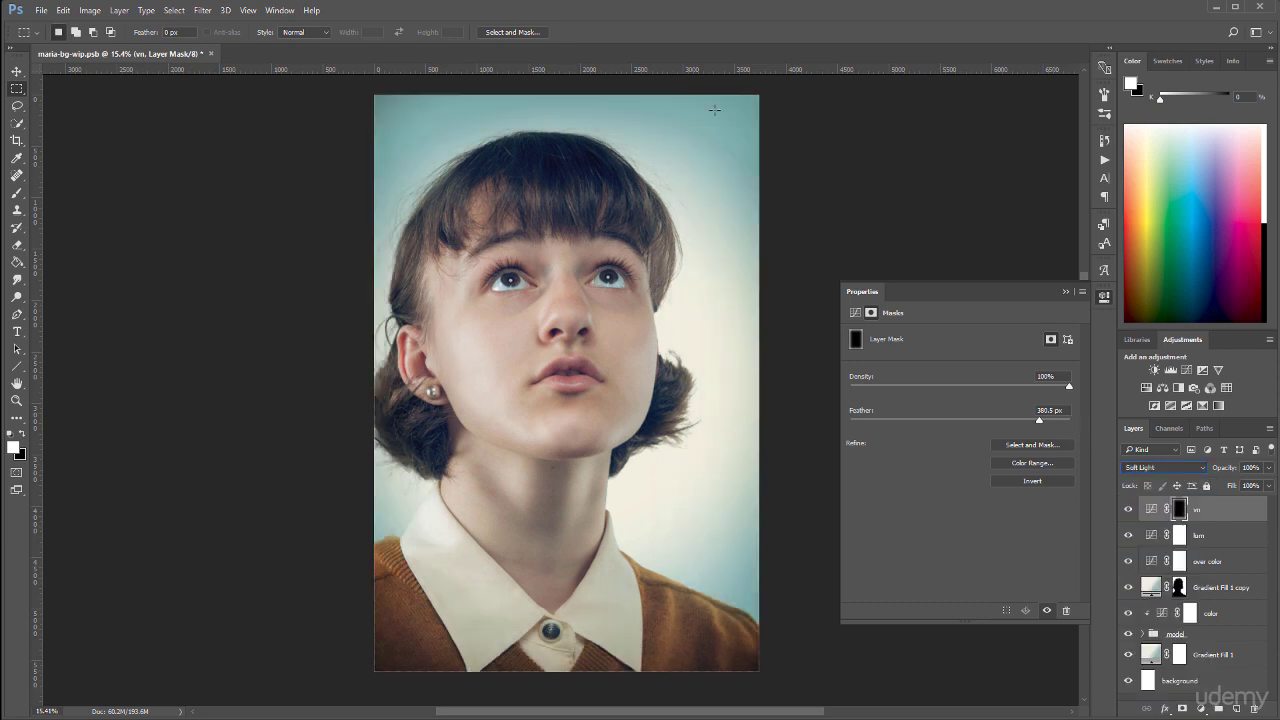
click(1128, 511)
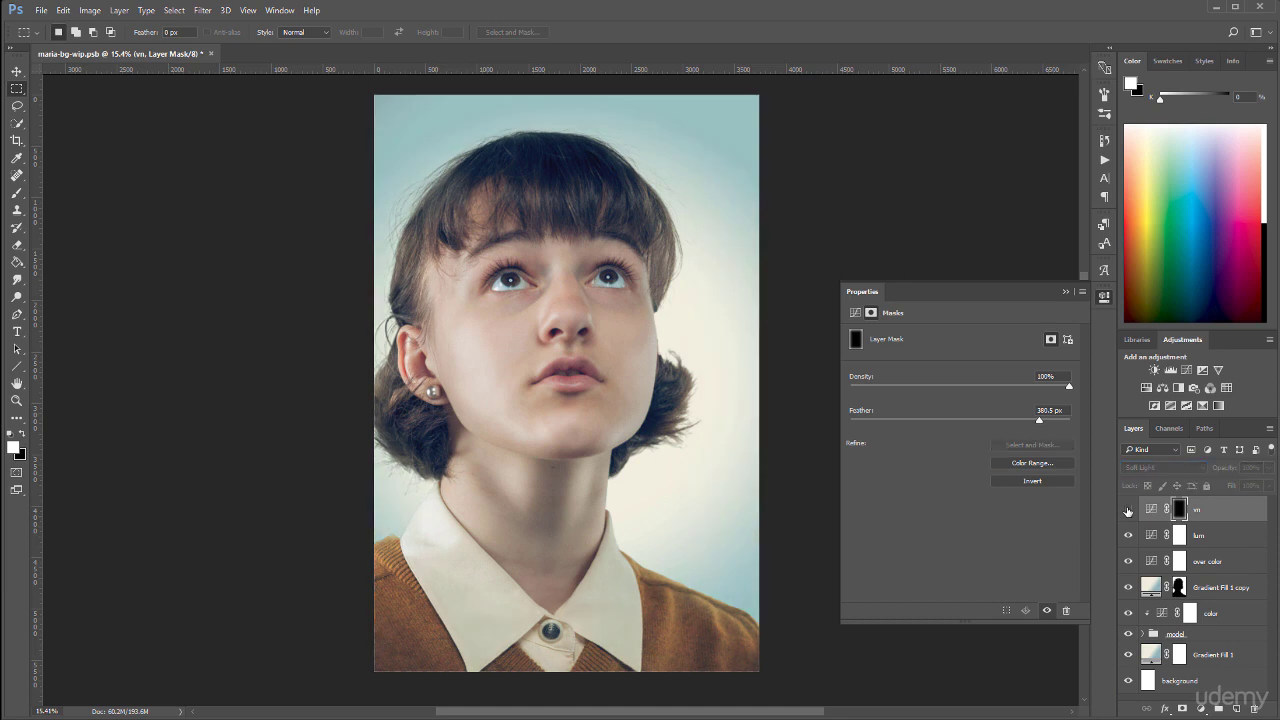
click(1128, 511)
click(1128, 511)
click(1128, 511)
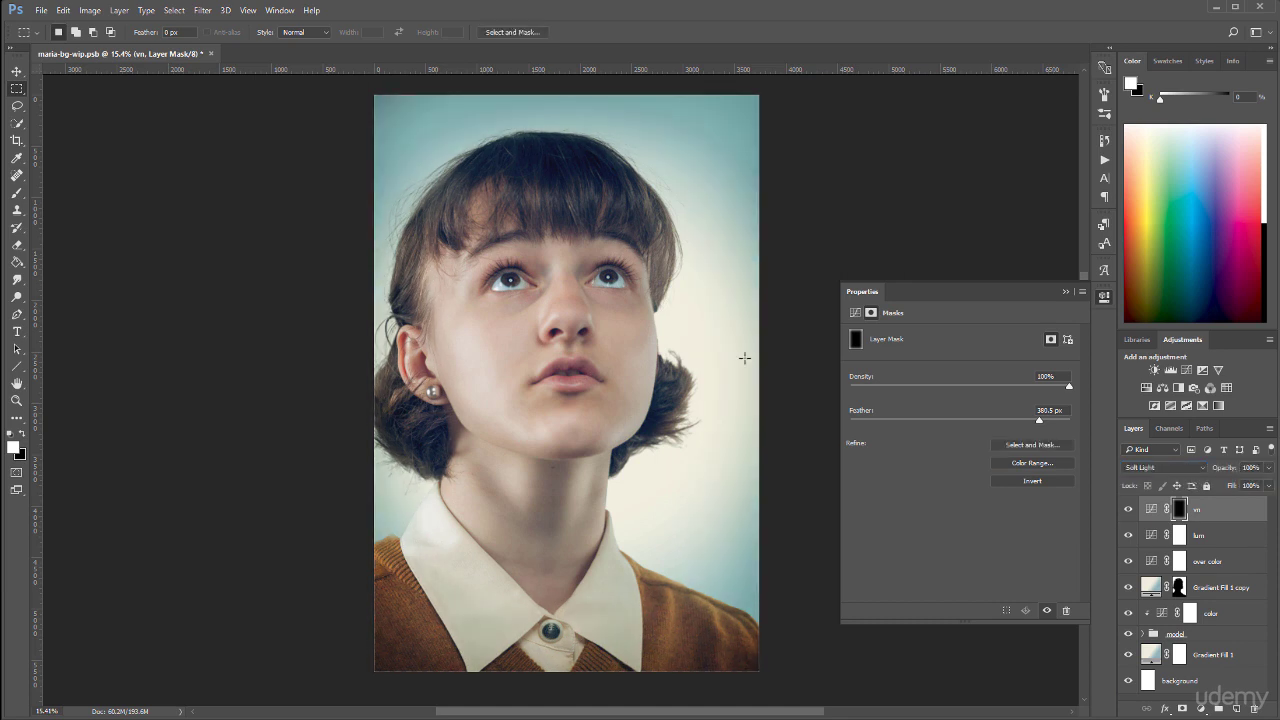
click(1127, 510)
click(1127, 510)
Lower the vn layer's opacity to 54% and collapse its adjustment properties
click(1269, 467)
drag(1268, 485, 1242, 487)
click(1104, 297)
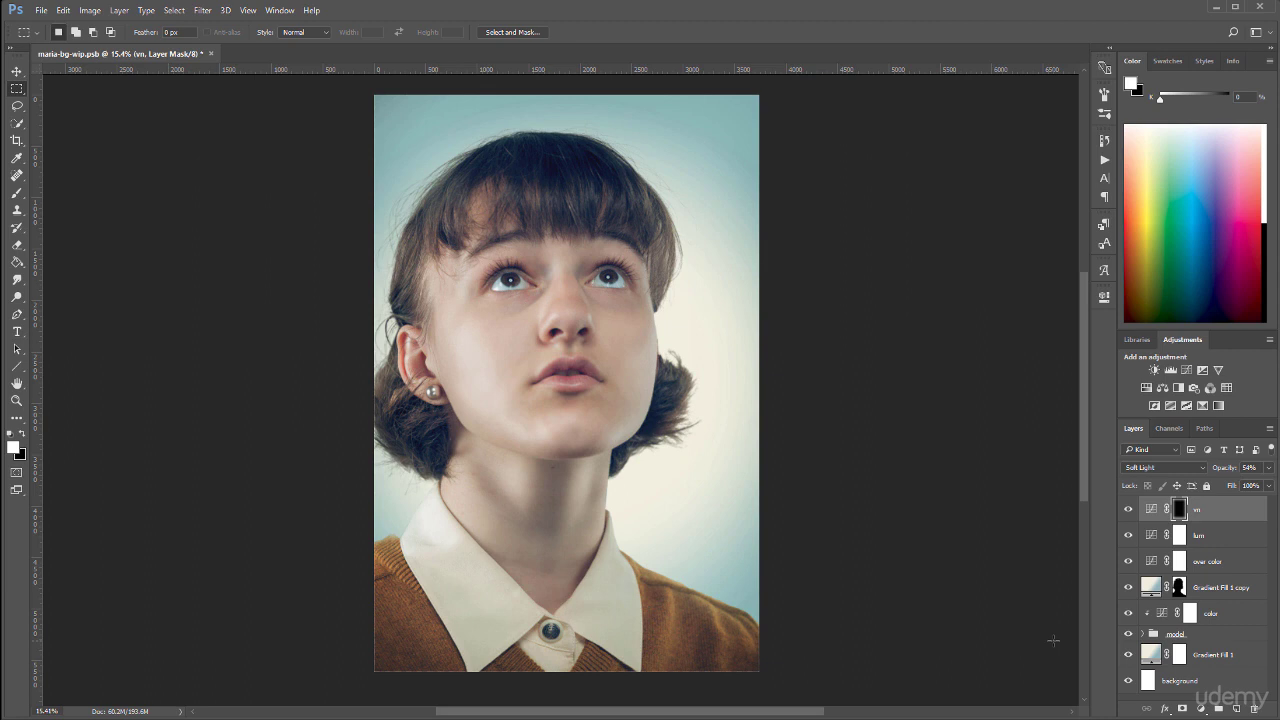
Add a Black & White adjustment layer on top, with Reds set to 73 and Yellows to 52
click(1201, 708)
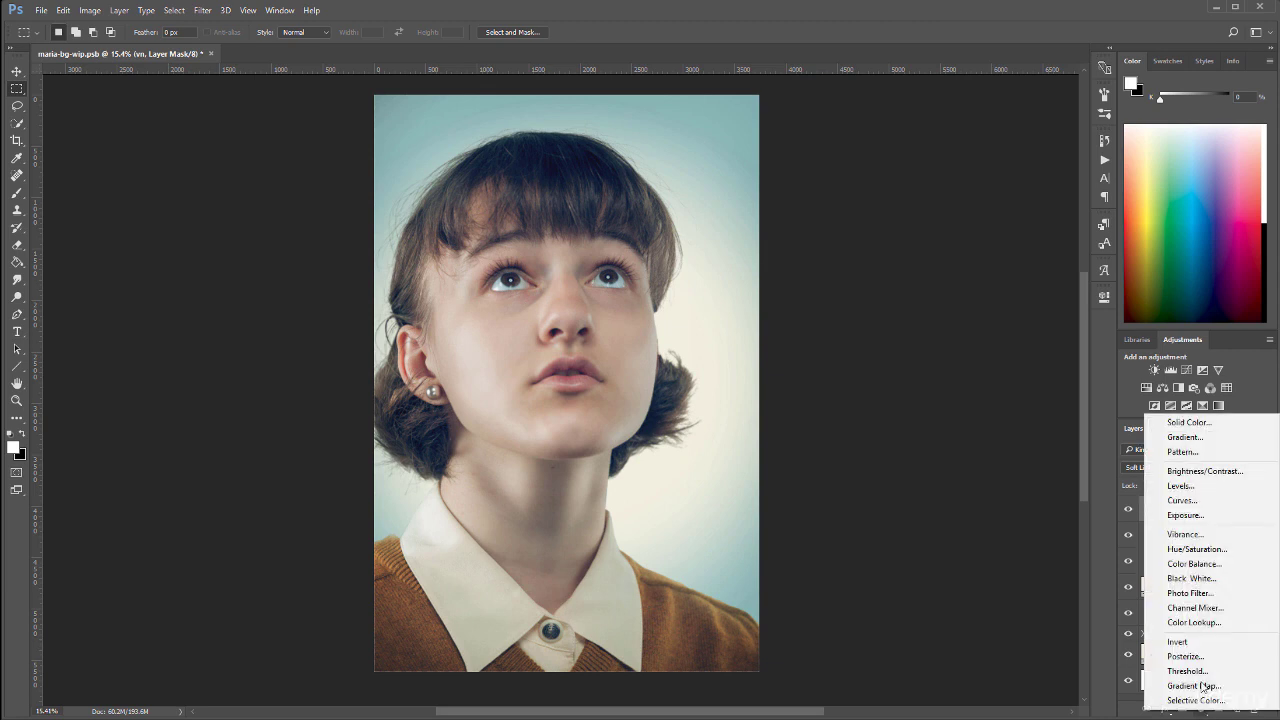
click(1214, 579)
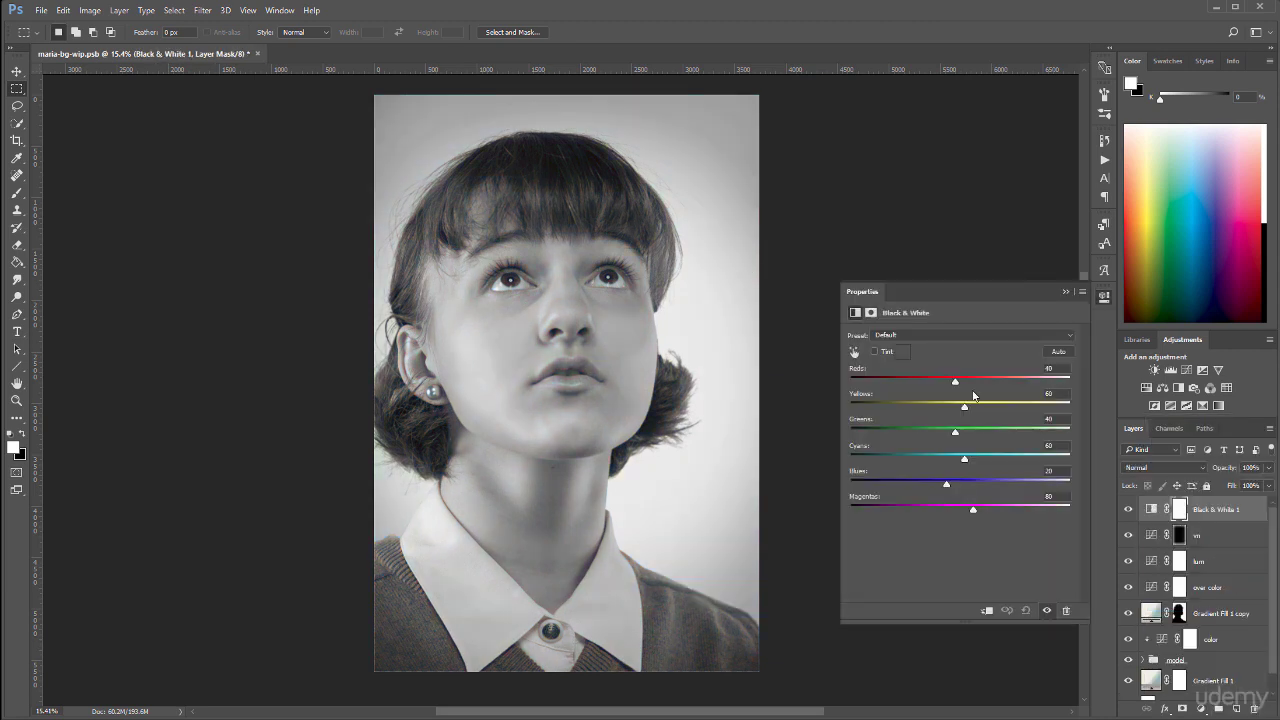
drag(957, 383, 960, 420)
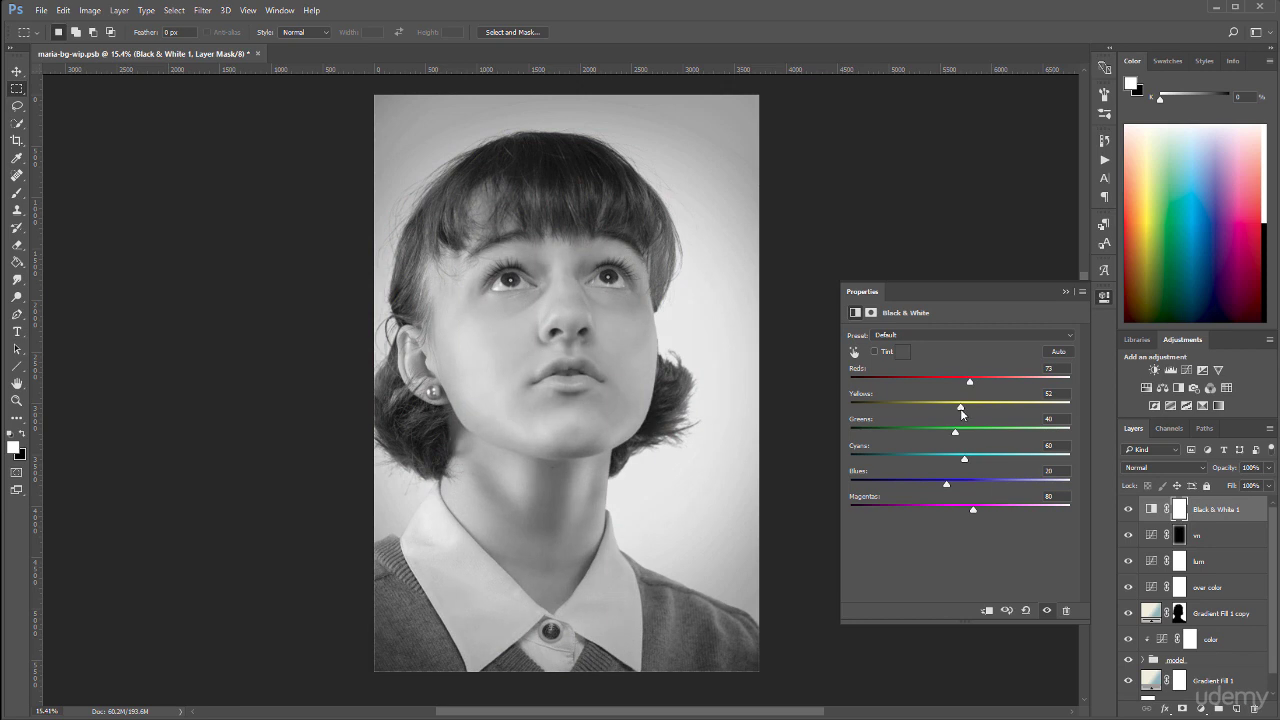
Lower the Black & White 1 layer's opacity to 25% and compare the image with the layer on and off
click(1268, 467)
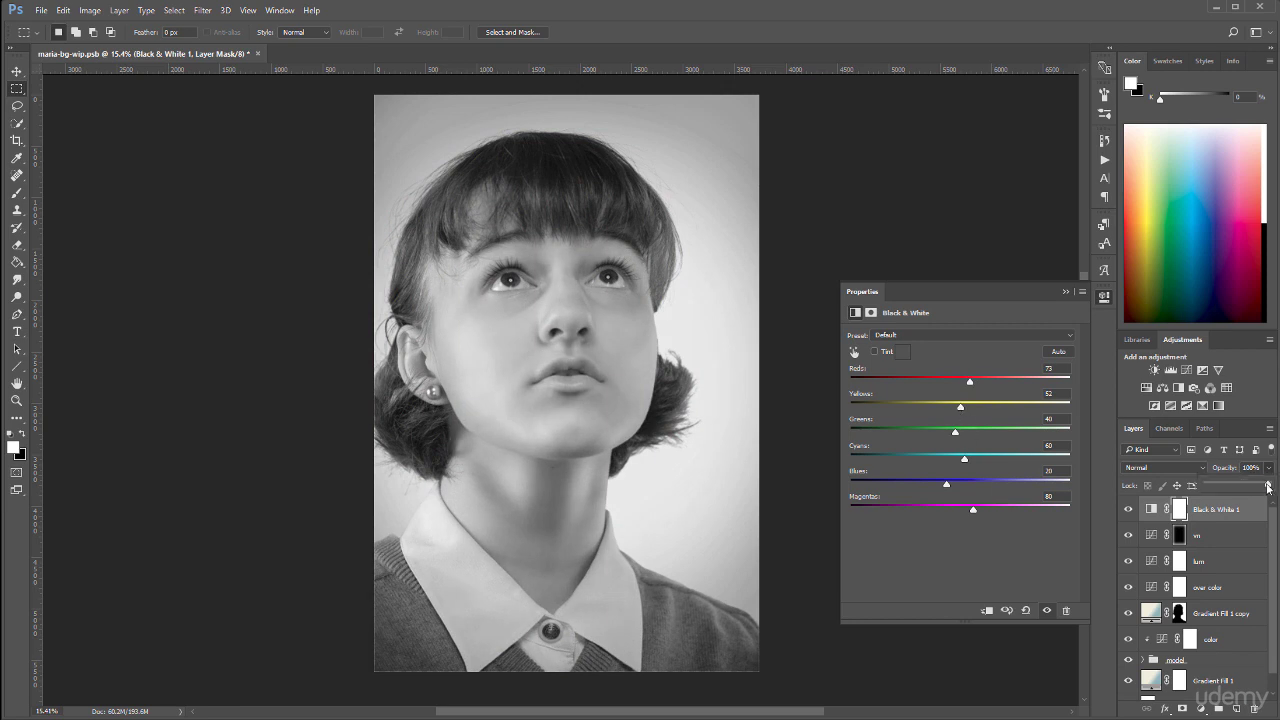
drag(1270, 484, 1221, 487)
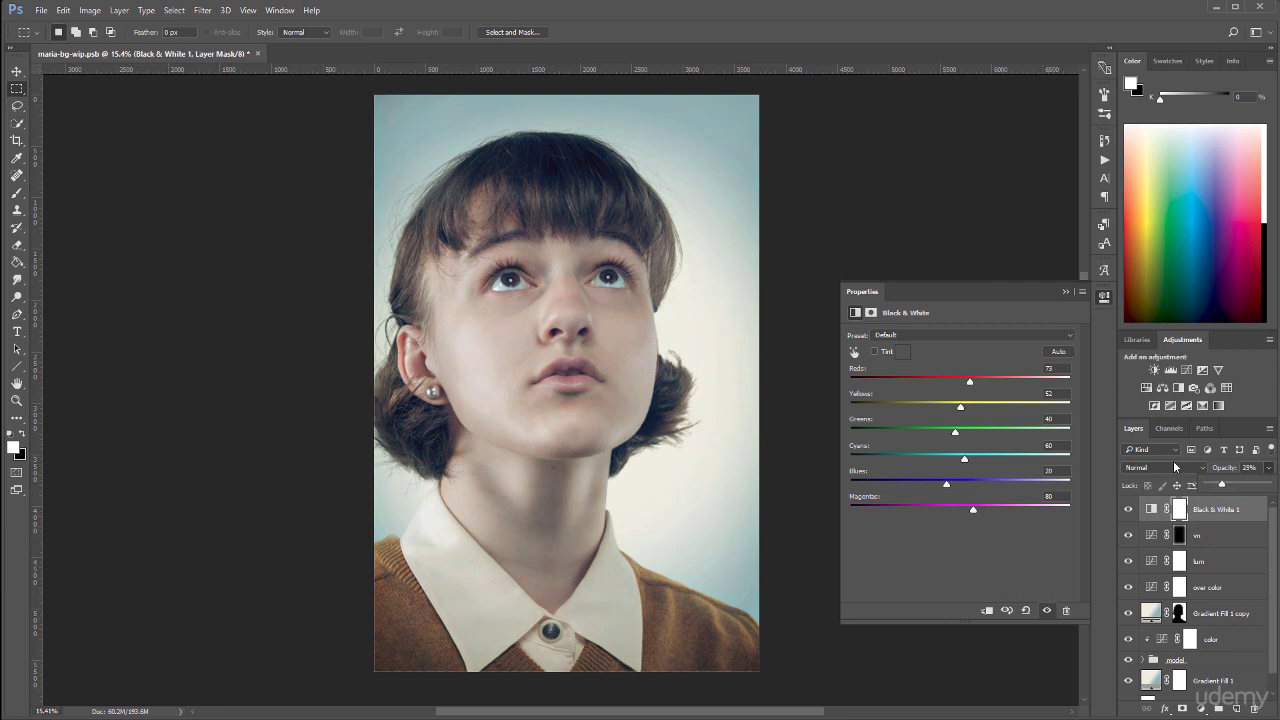
click(1128, 510)
click(1129, 511)
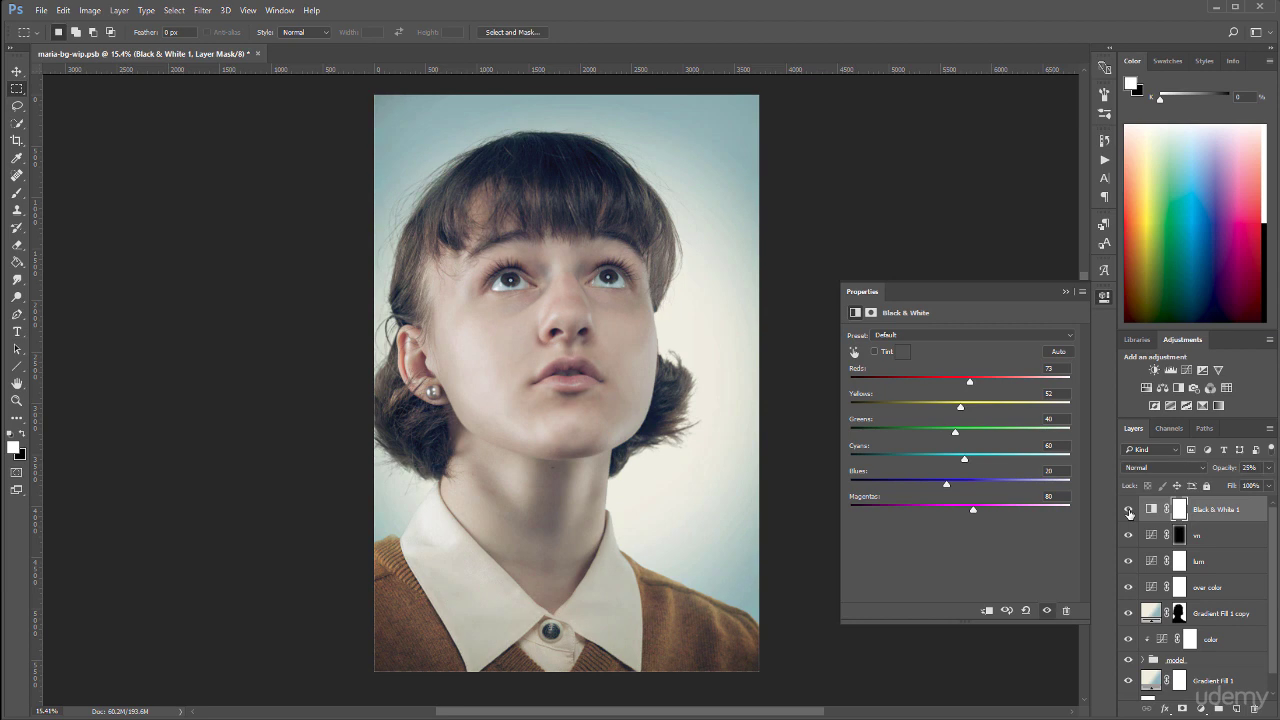
click(1130, 514)
click(1129, 512)
click(1129, 512)
click(1129, 512)
click(1129, 512)
click(1129, 512)
click(1105, 298)
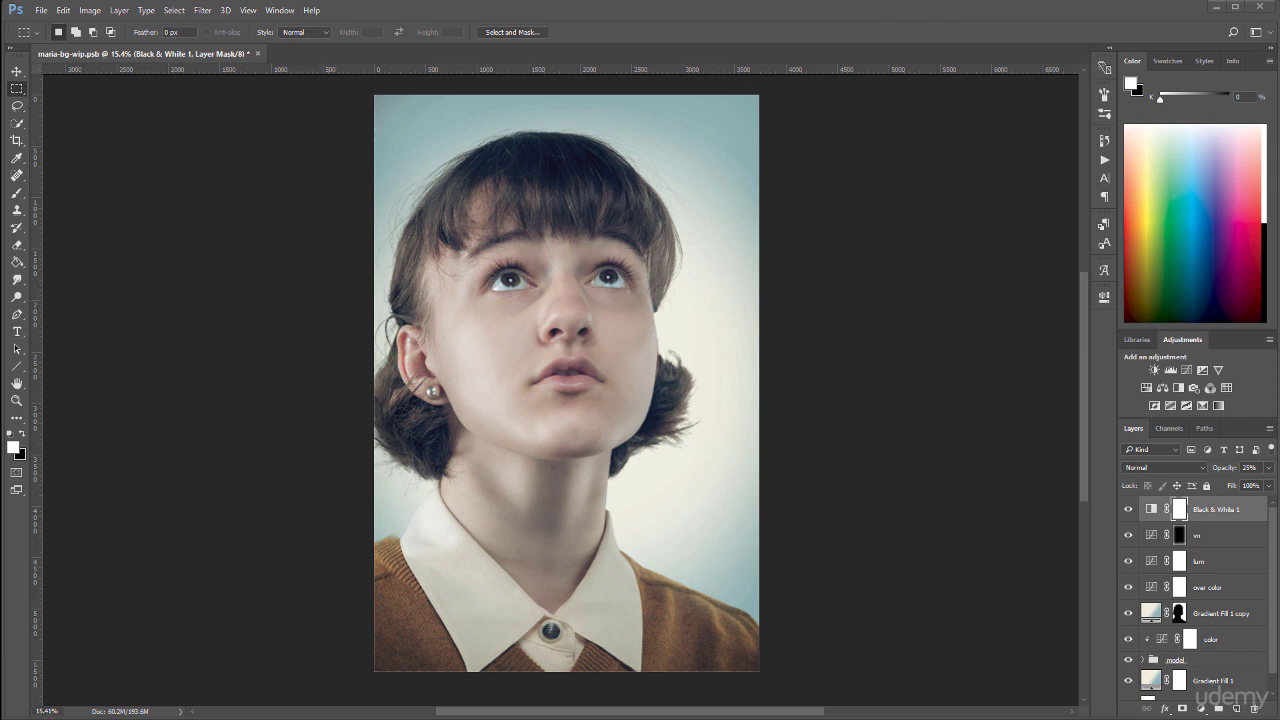
Compare the graded maria-bg-wip.psb with the original maria-bg.jpg at a similar magnification, ending on the graded version
click(309, 56)
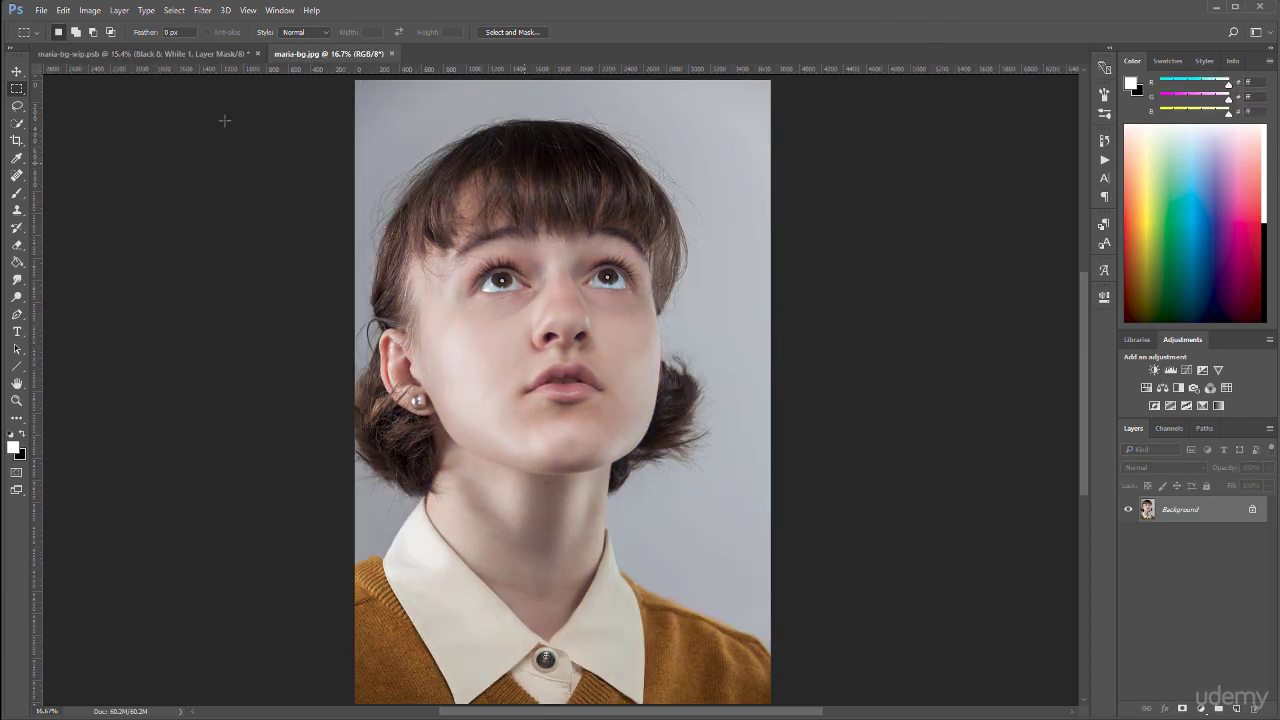
click(179, 55)
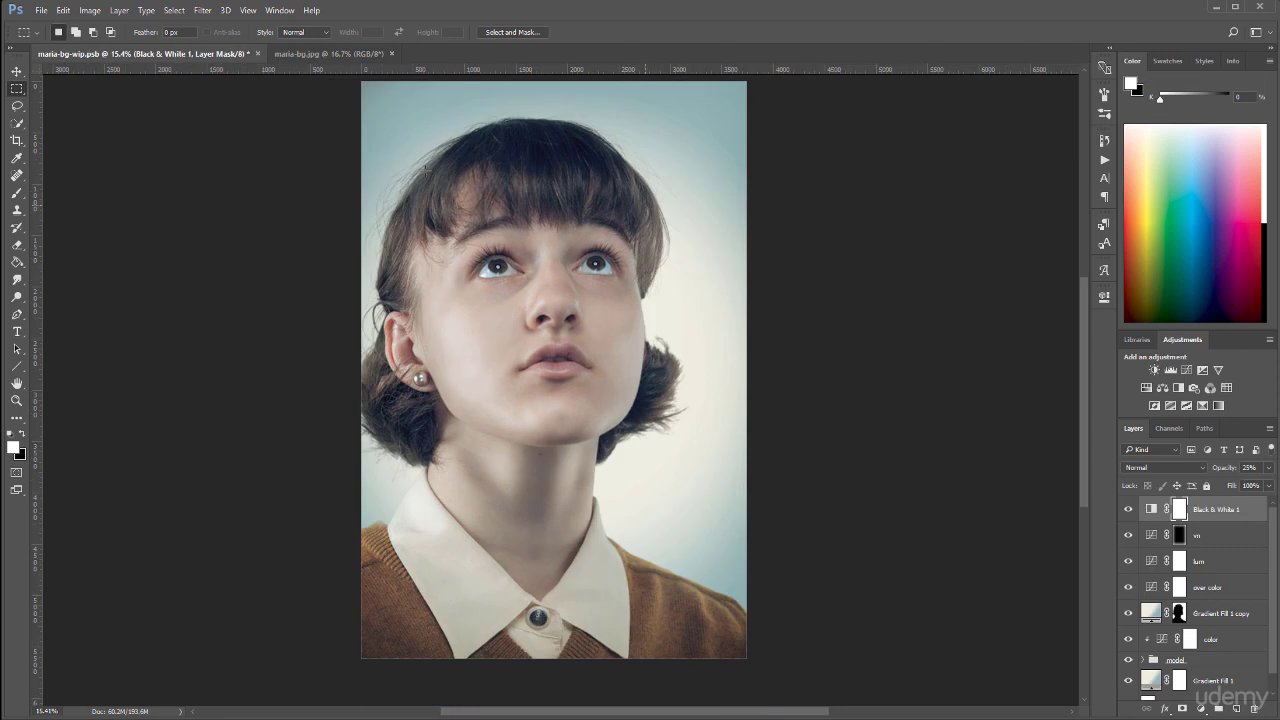
click(17, 401)
drag(640, 320, 582, 148)
drag(622, 188, 602, 382)
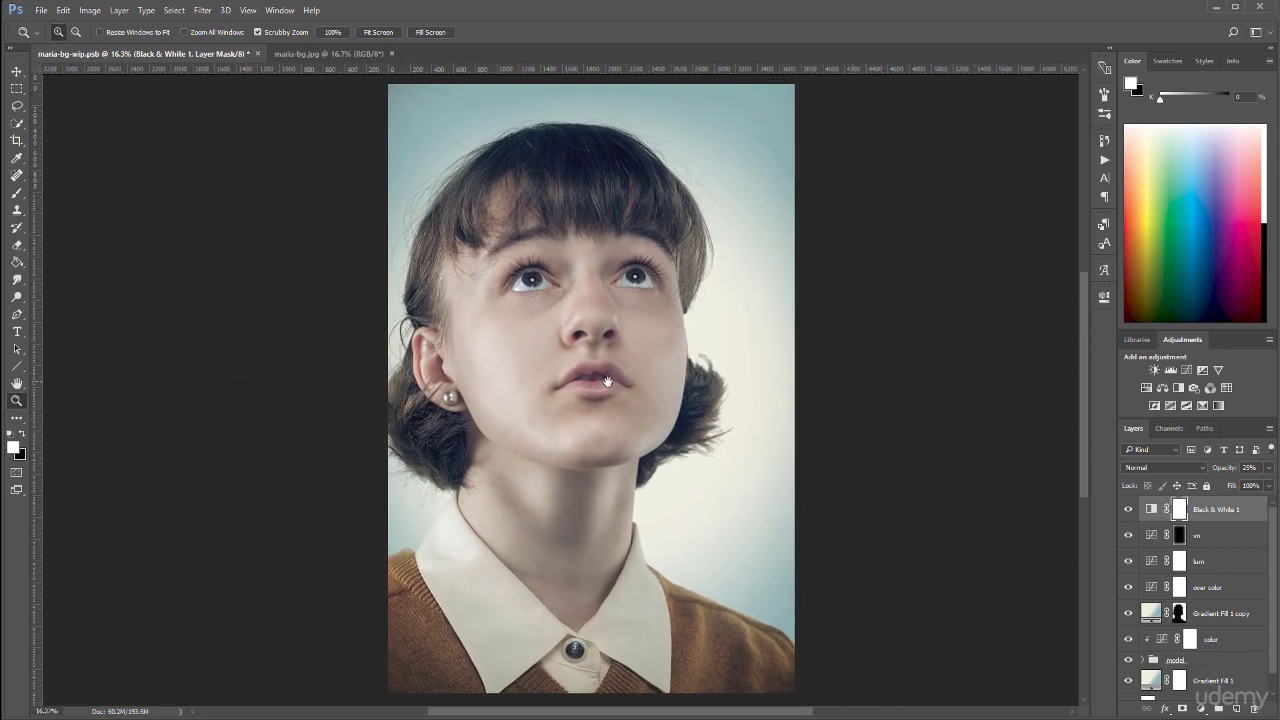
click(346, 55)
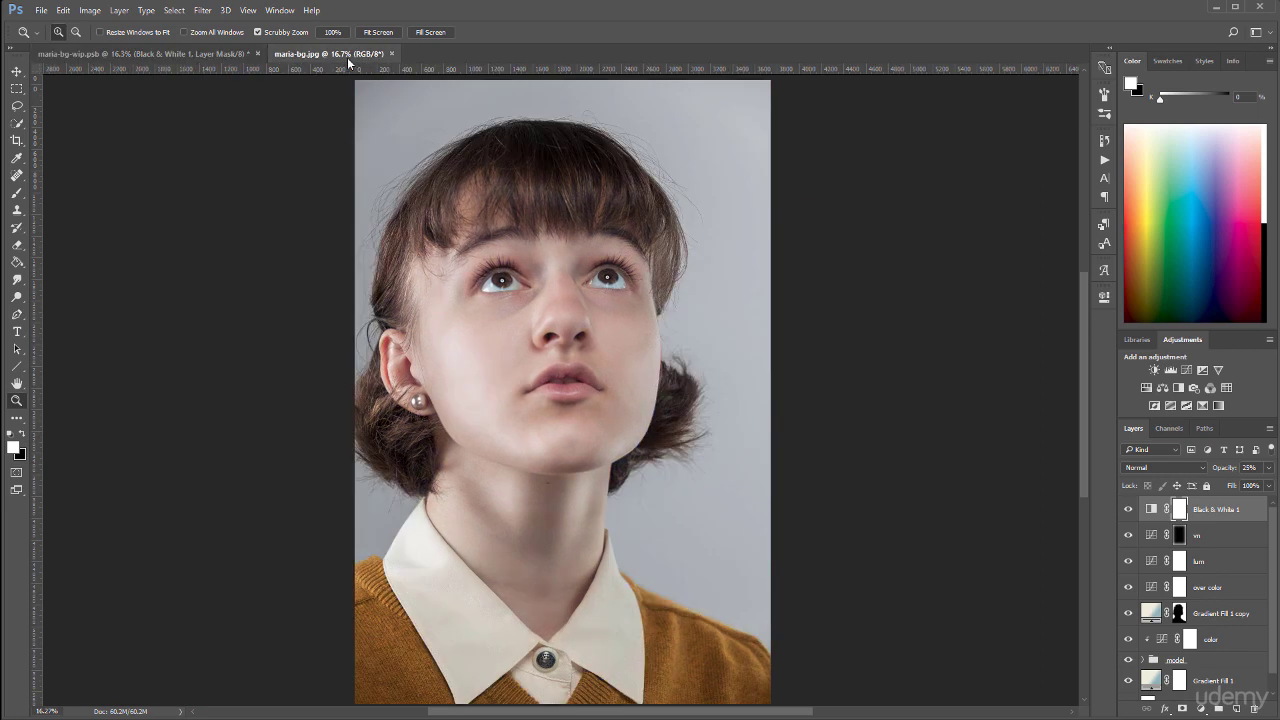
click(190, 55)
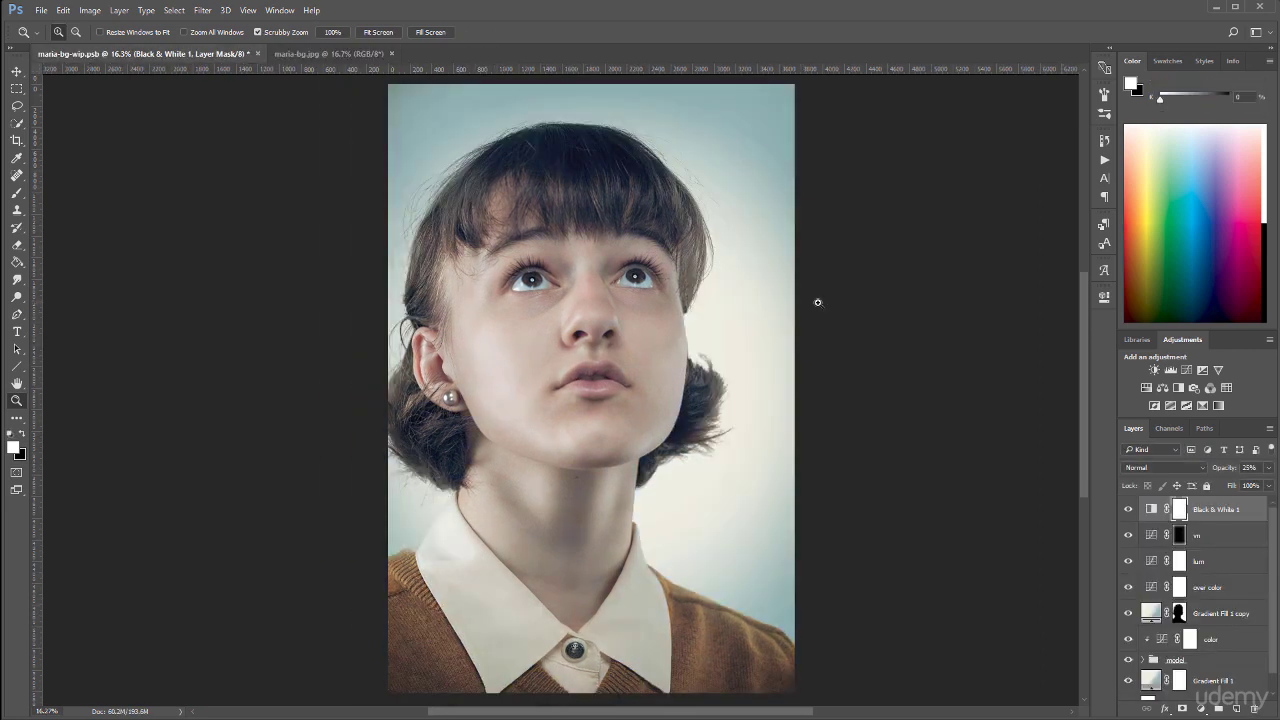